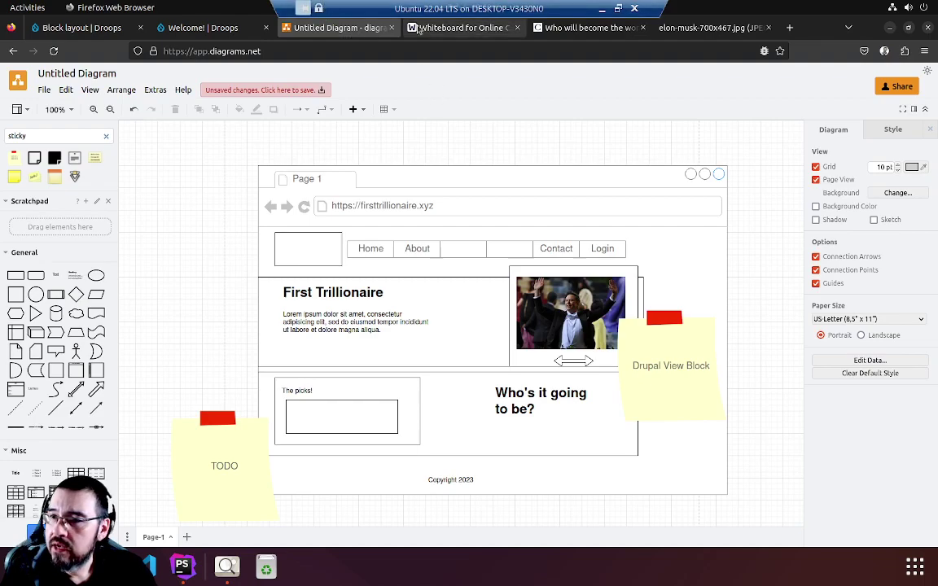
Step: Switch to the Droops site tab and check the footer's custom block text
{"action": "left_click", "coordinate": [204, 28]}
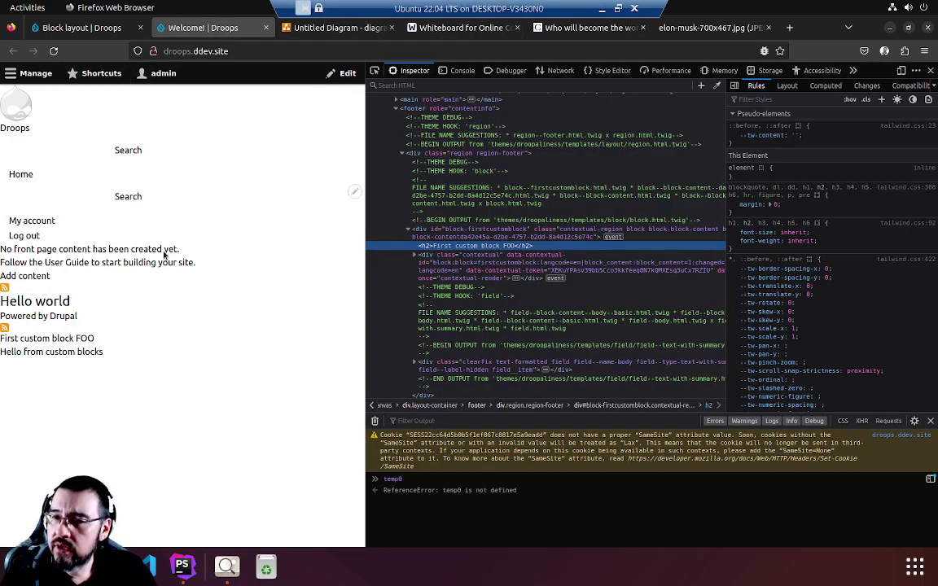
{"action": "left_click_drag", "start_coordinate": [112, 360], "coordinate": [25, 342]}
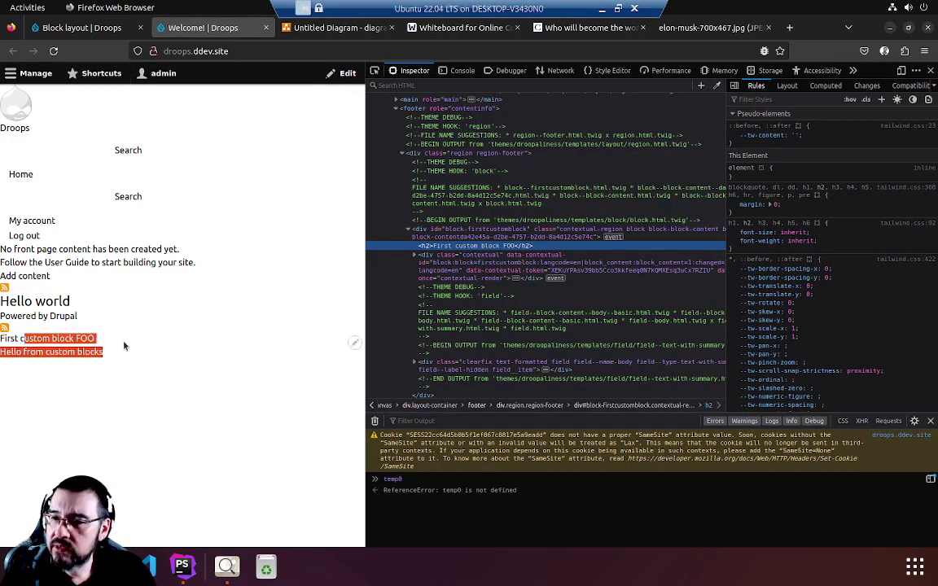
{"action": "left_click", "coordinate": [124, 347]}
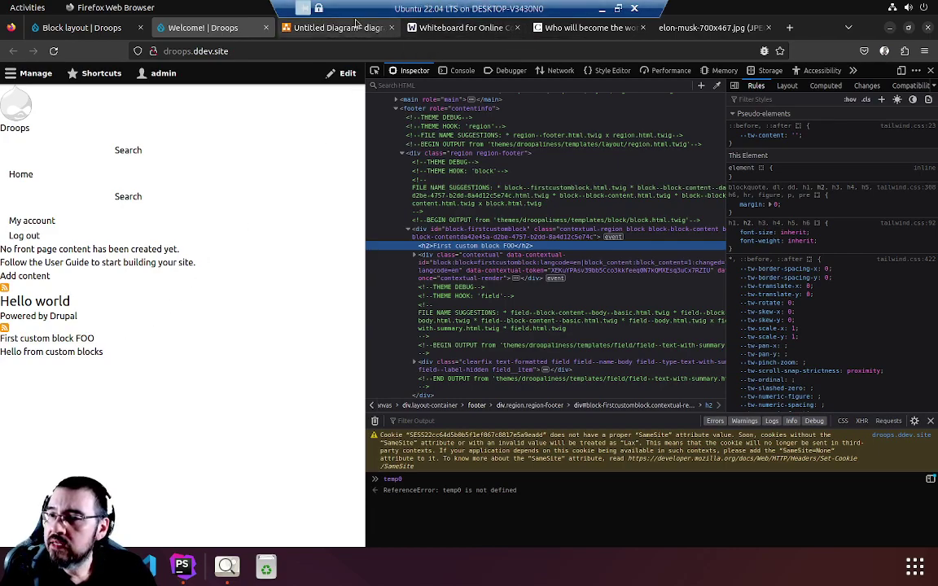
Step: Move the diagram into its own window snapped right, and dock the site window left
{"action": "left_click_drag", "start_coordinate": [355, 30], "coordinate": [578, 61]}
{"action": "key", "text": "super+Right"}
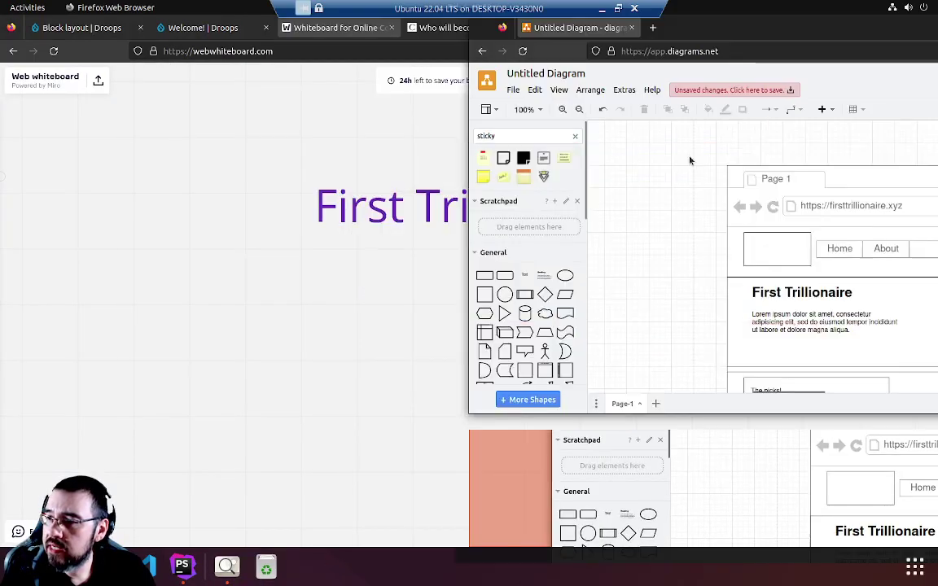
{"action": "left_click_drag", "start_coordinate": [668, 31], "coordinate": [303, 135]}
{"action": "key", "text": "super+Right"}
{"action": "left_click", "coordinate": [267, 97]}
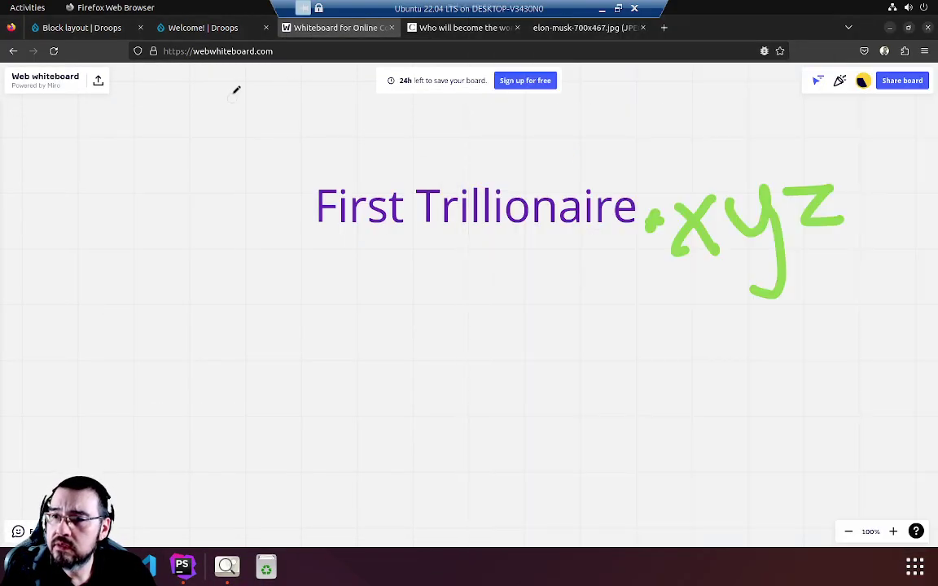
{"action": "left_click_drag", "start_coordinate": [683, 27], "coordinate": [11, 220]}
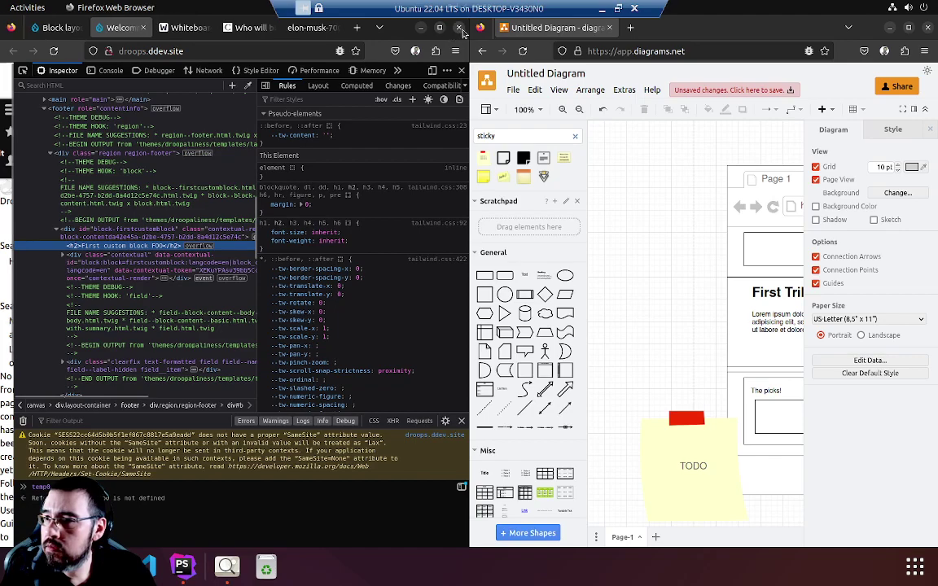
Step: Bring back the Block layout window and glance at the drupal.org regions and blocks page
{"action": "left_click", "coordinate": [461, 27]}
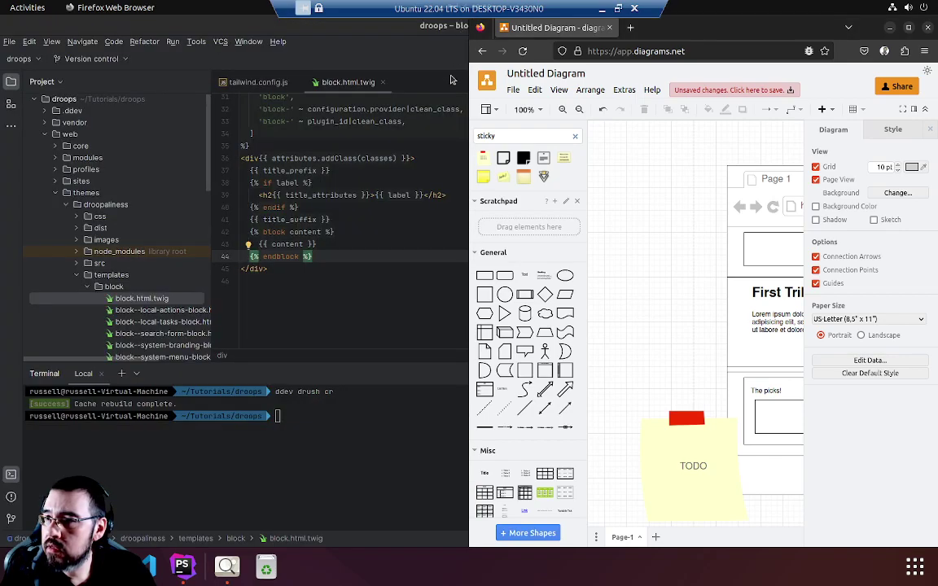
{"action": "left_click", "coordinate": [142, 566]}
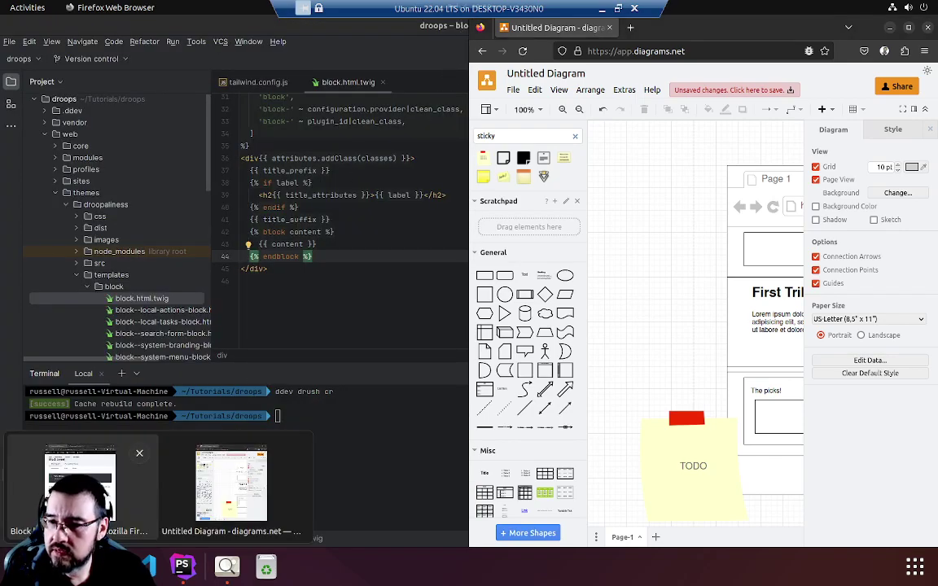
{"action": "left_click", "coordinate": [80, 484]}
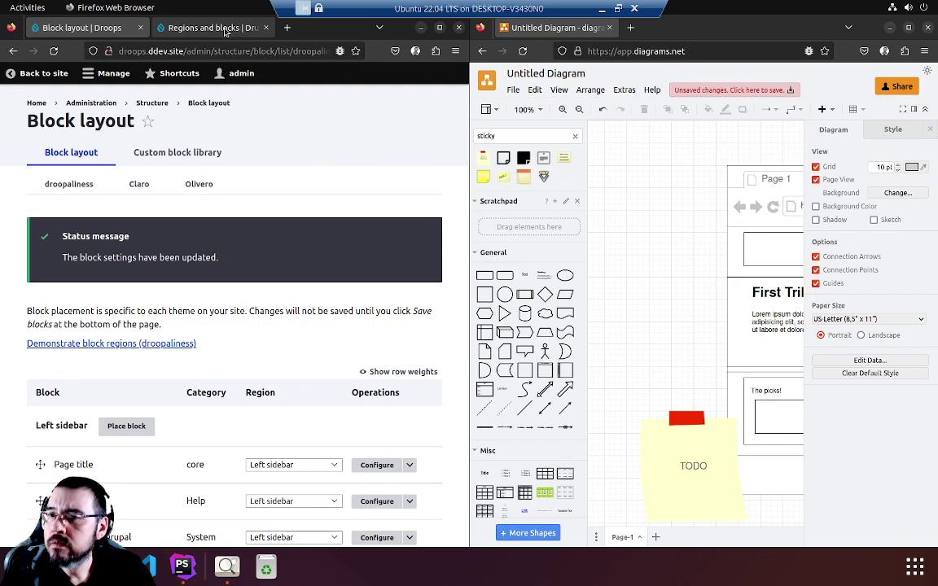
{"action": "left_click", "coordinate": [227, 31]}
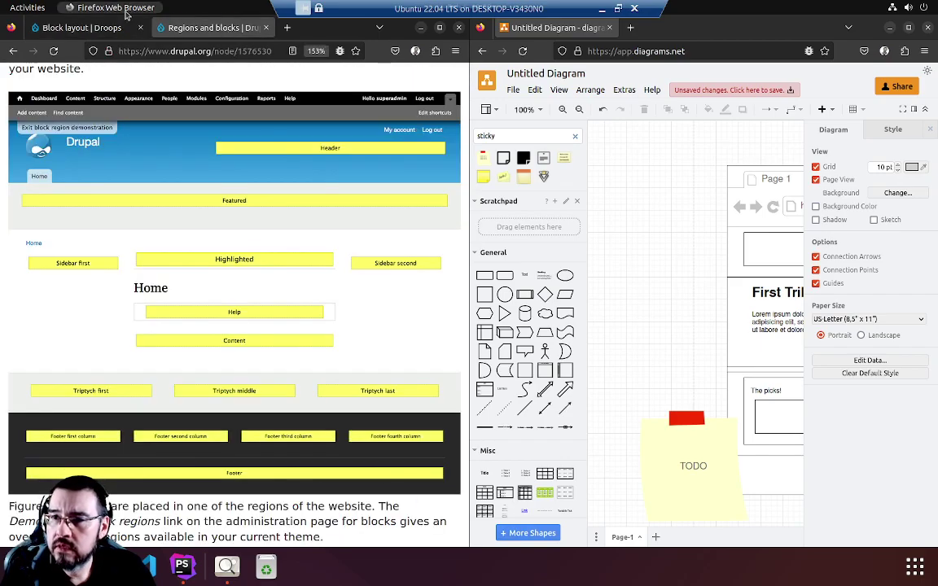
{"action": "left_click", "coordinate": [88, 28]}
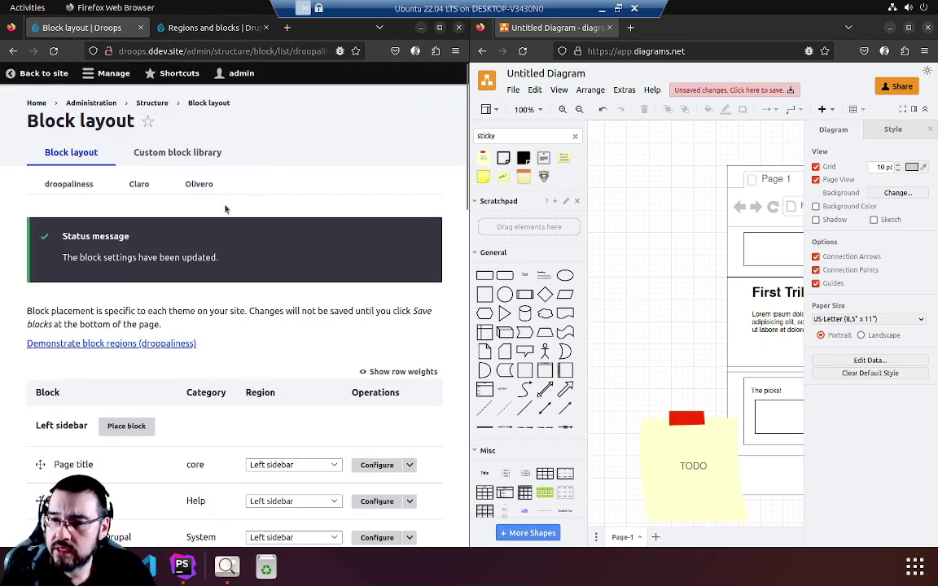
Step: Return from Block layout to the public Droops site beside the diagram window
{"action": "left_click", "coordinate": [44, 77]}
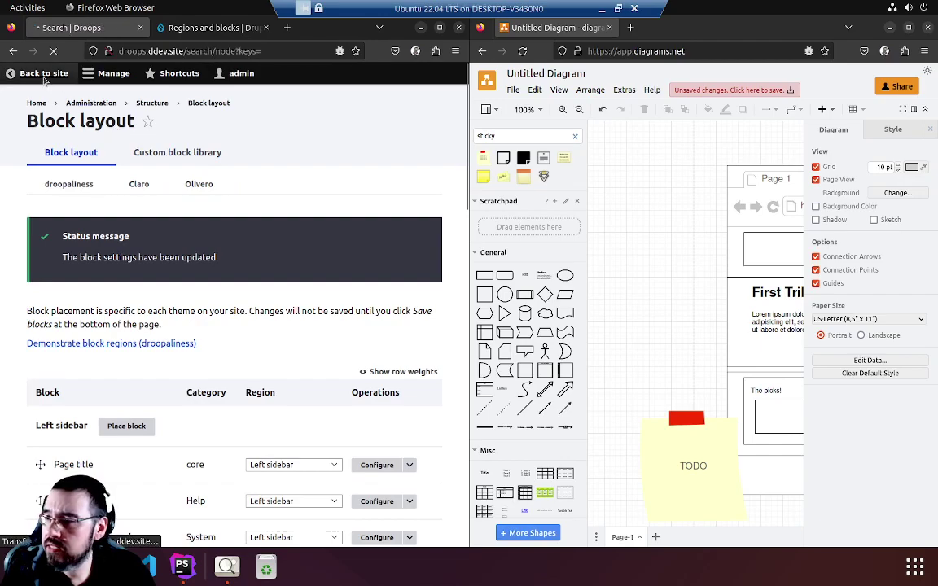
{"action": "left_click", "coordinate": [675, 528]}
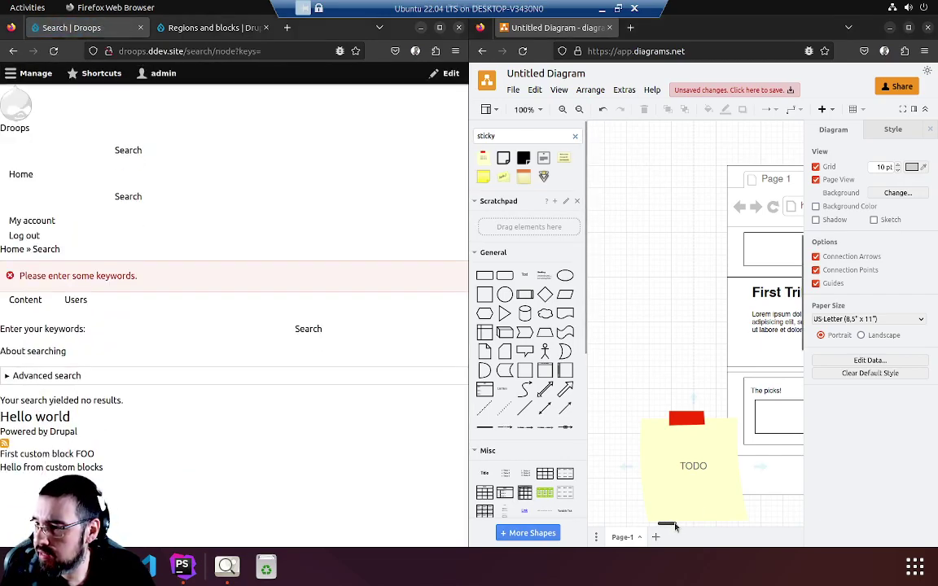
{"action": "mouse_move", "coordinate": [676, 527]}
{"action": "left_mouse_down"}
{"action": "mouse_move", "coordinate": [705, 530]}
{"action": "mouse_move", "coordinate": [681, 528]}
{"action": "left_mouse_up"}
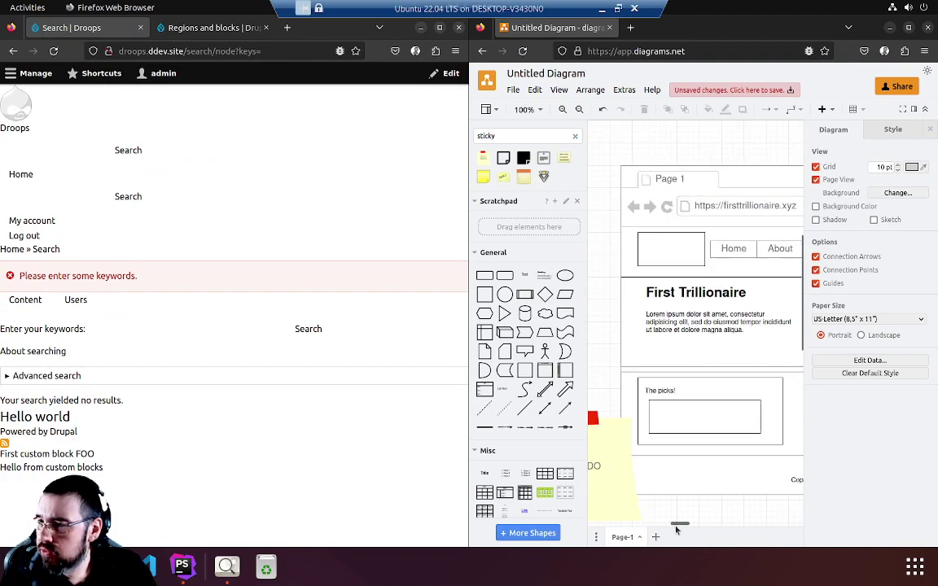
Step: Search Google in a new tab for an online logo generator and scroll the results
{"action": "left_click", "coordinate": [290, 27]}
{"action": "type", "text": "generate lo"}
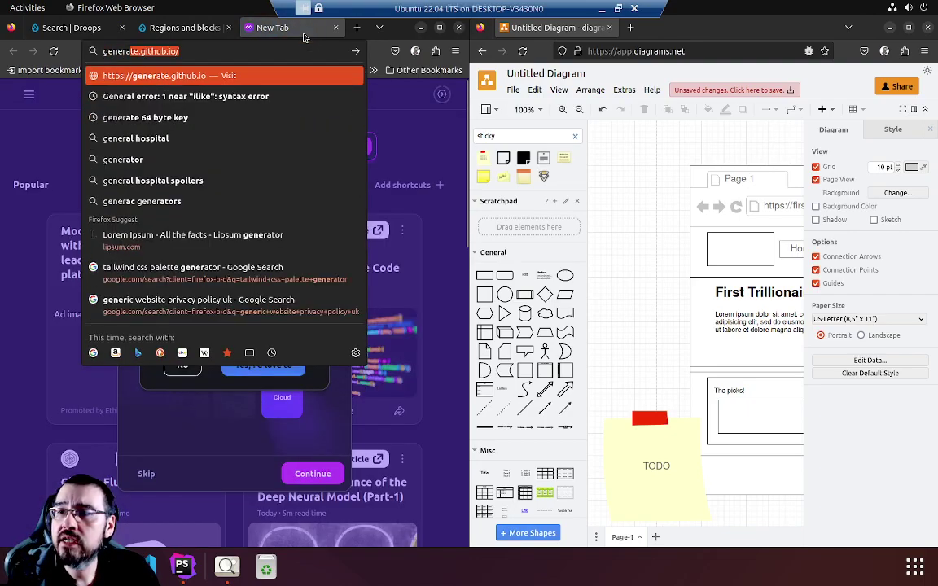
{"action": "type", "text": "go ai"}
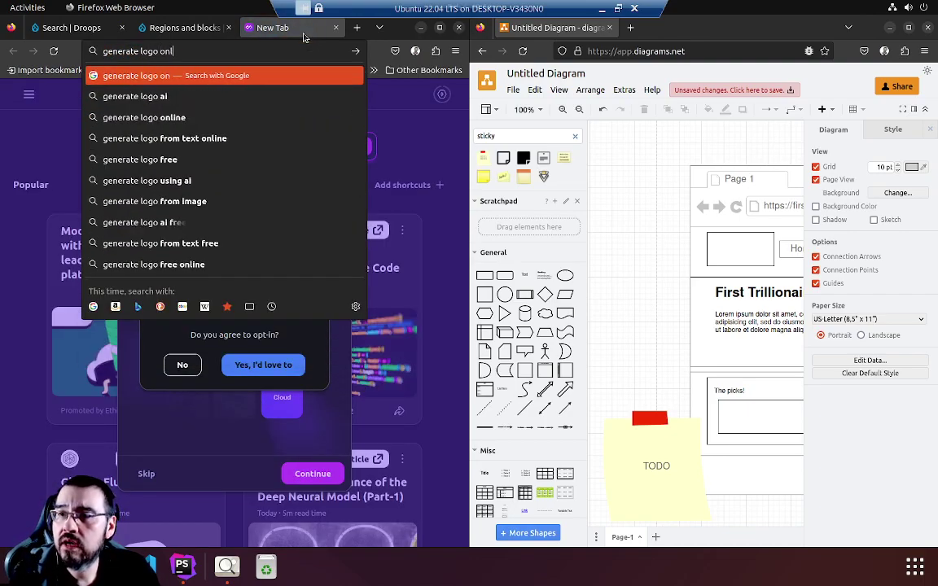
{"action": "key", "text": "Return"}
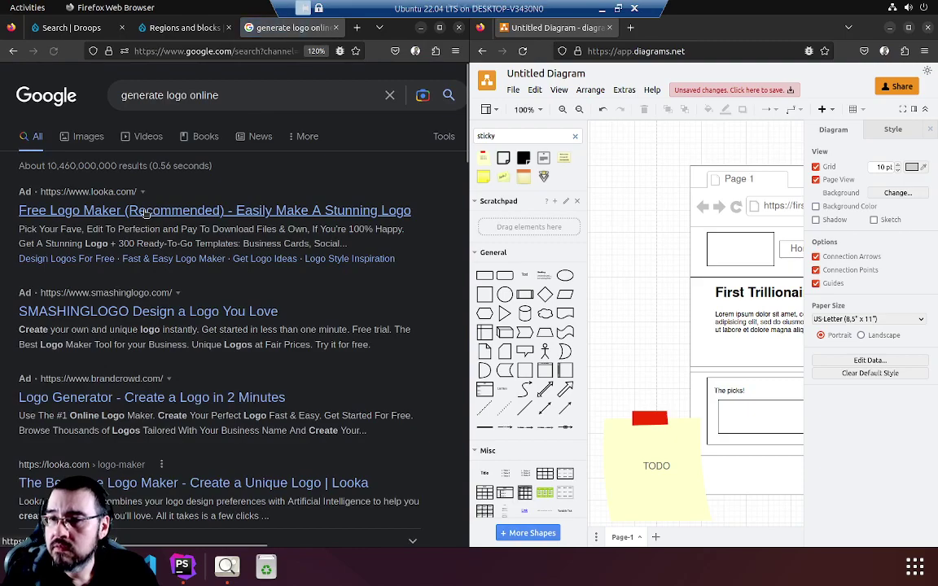
{"action": "scroll", "coordinate": [87, 330], "scroll_direction": "down", "scroll_amount": 1}
{"action": "scroll", "coordinate": [88, 330], "scroll_direction": "down", "scroll_amount": 4}
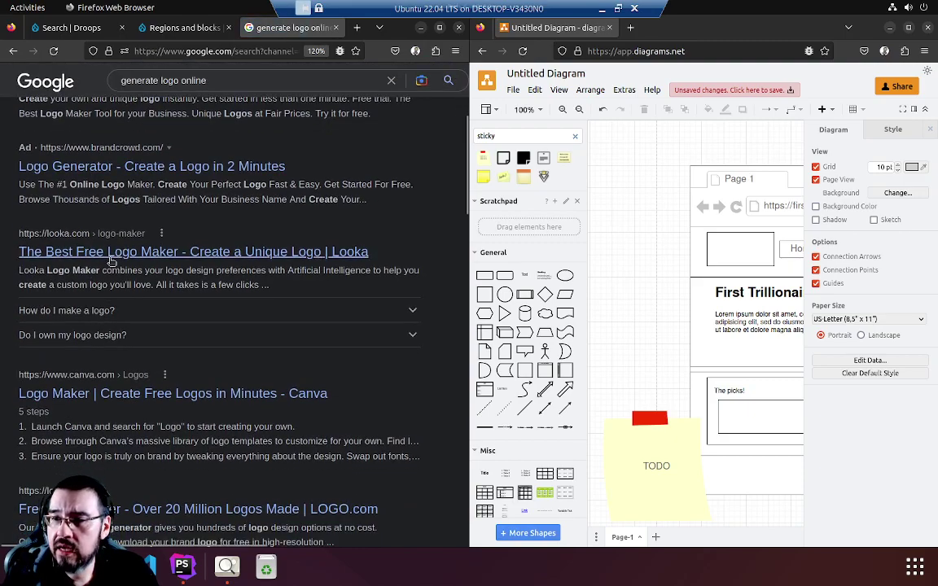
Step: Open Looka and start a logo for FirstTrillionaire in the Business industry
{"action": "left_click", "coordinate": [138, 256]}
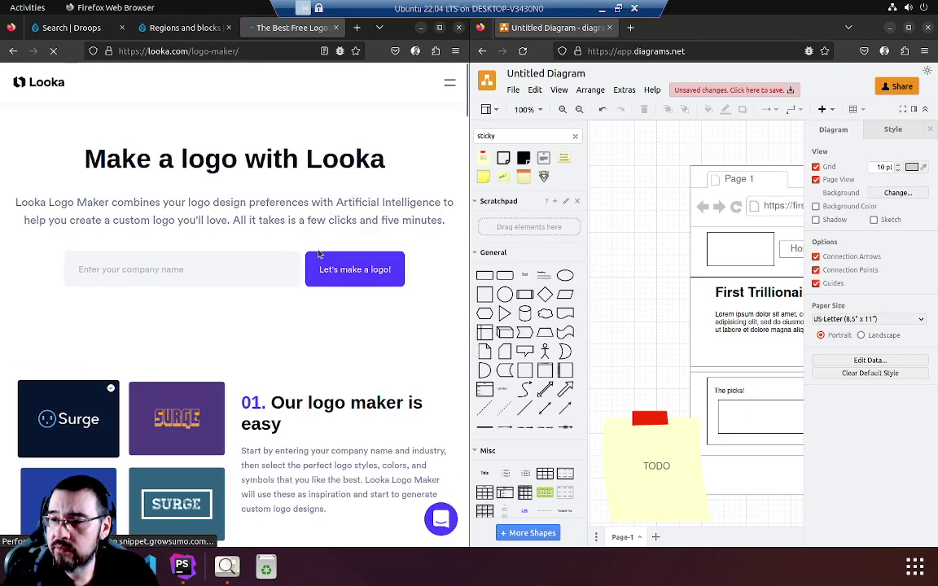
{"action": "left_click", "coordinate": [206, 261]}
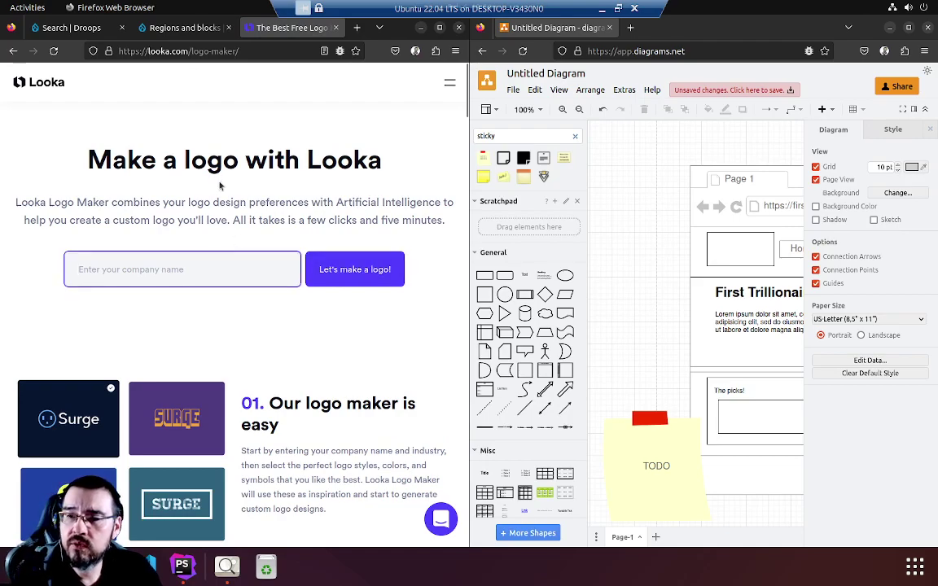
{"action": "type", "text": "FirstTrillionaire"}
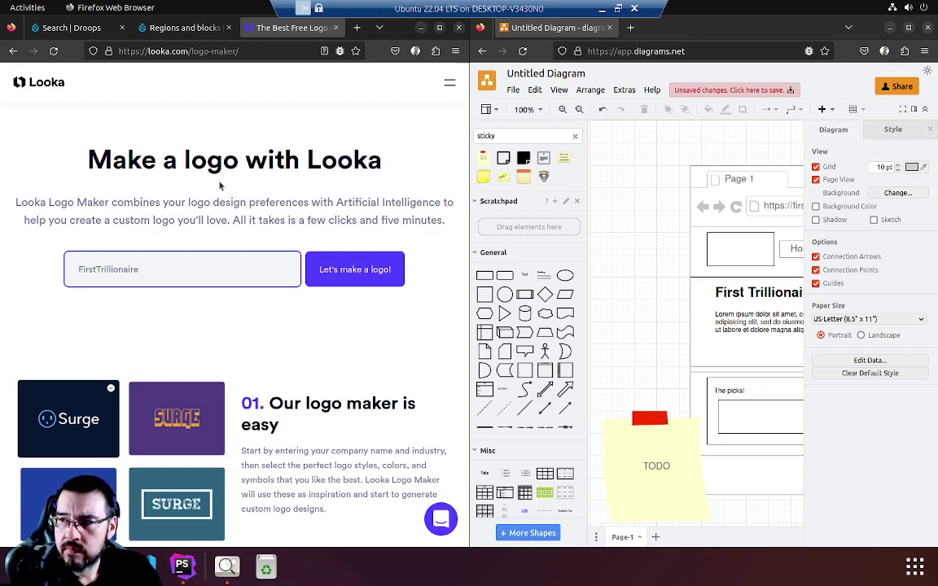
{"action": "left_click", "coordinate": [371, 264]}
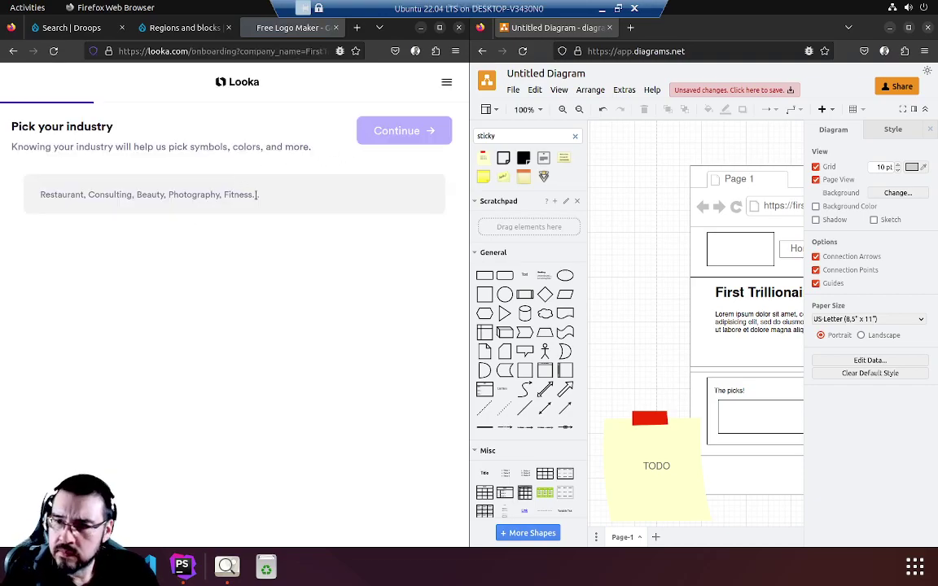
{"action": "left_click", "coordinate": [235, 197]}
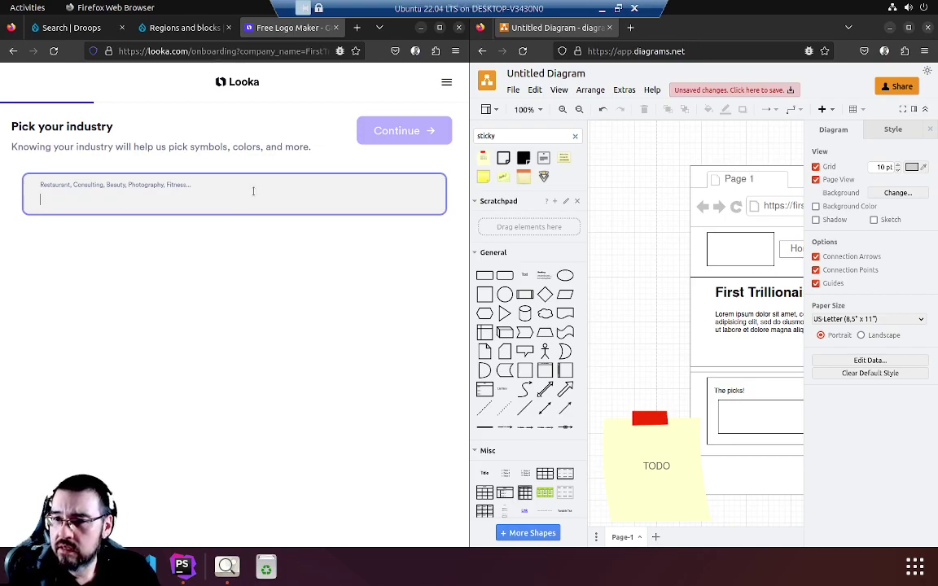
{"action": "type", "text": "Busines"}
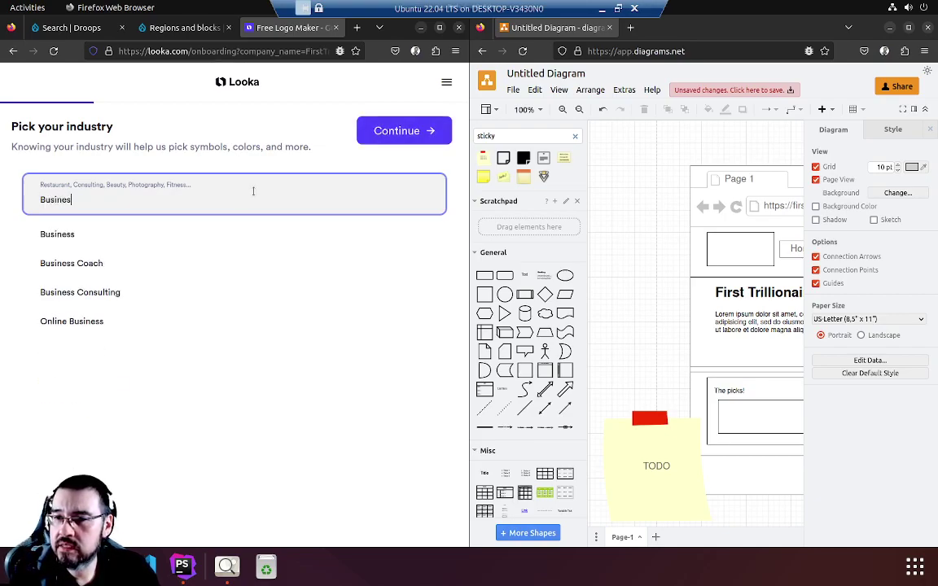
{"action": "type", "text": "s"}
{"action": "left_click", "coordinate": [241, 234]}
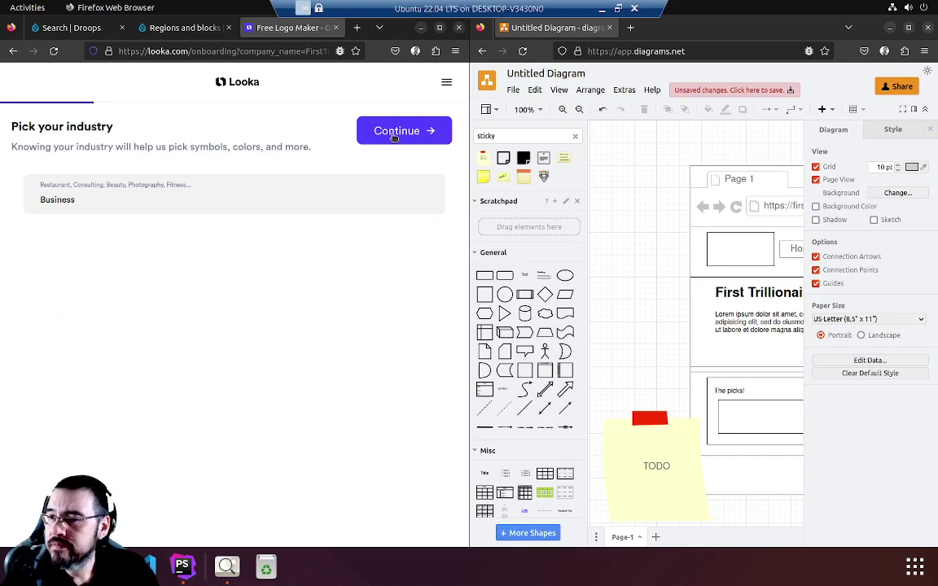
{"action": "left_click", "coordinate": [392, 131]}
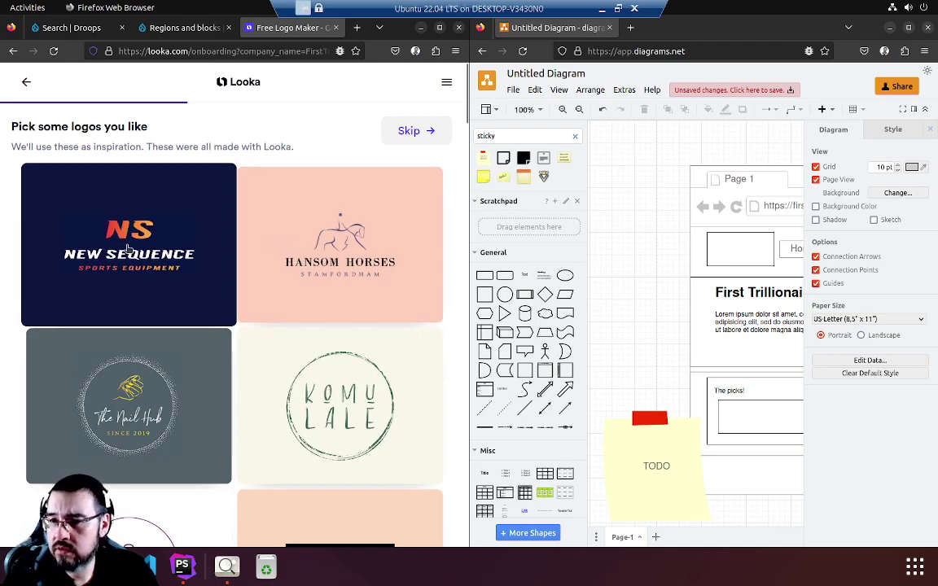
Step: Pick the Circle Flow logo from the inspiration grid and continue
{"action": "scroll", "coordinate": [126, 255], "scroll_direction": "down", "scroll_amount": 5}
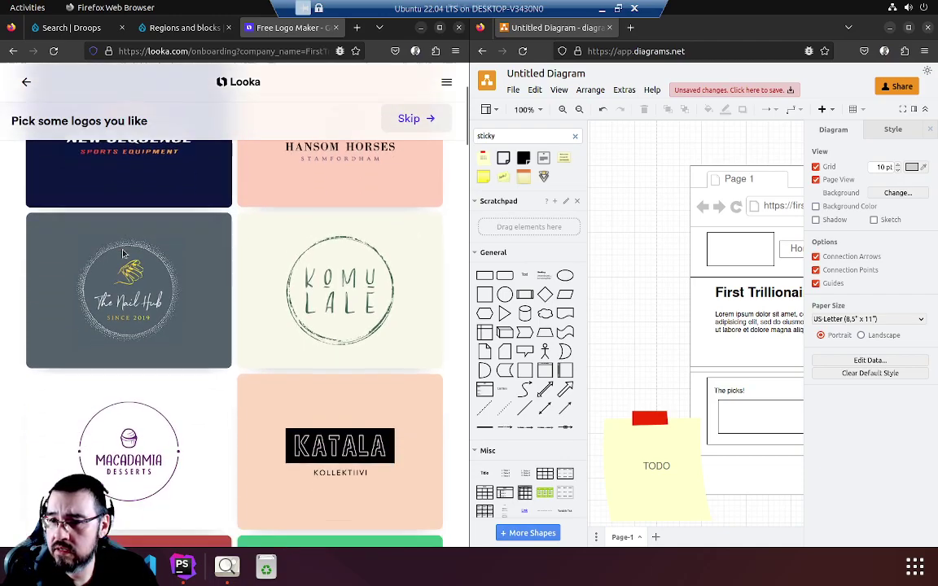
{"action": "scroll", "coordinate": [124, 253], "scroll_direction": "down", "scroll_amount": 10}
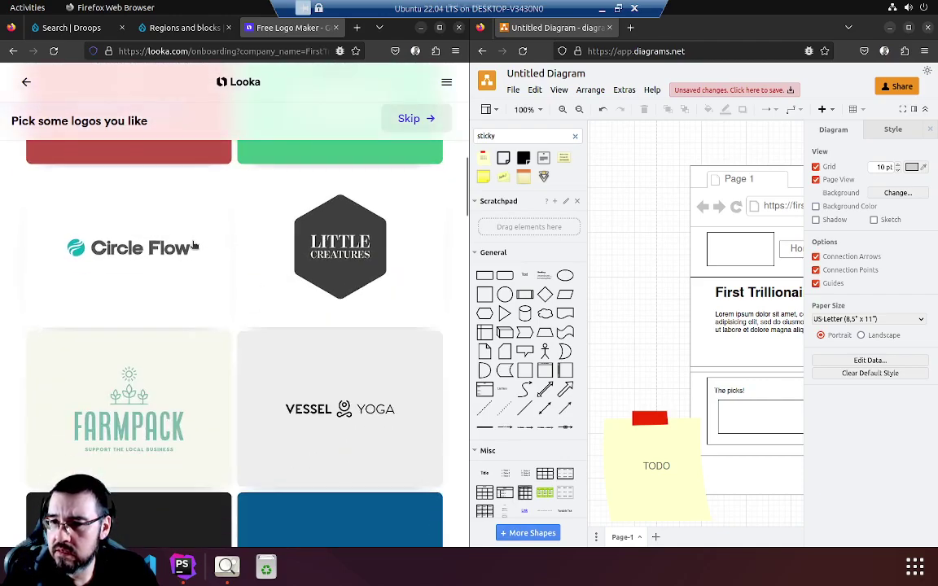
{"action": "scroll", "coordinate": [151, 214], "scroll_direction": "down", "scroll_amount": 2}
{"action": "left_click", "coordinate": [146, 192]}
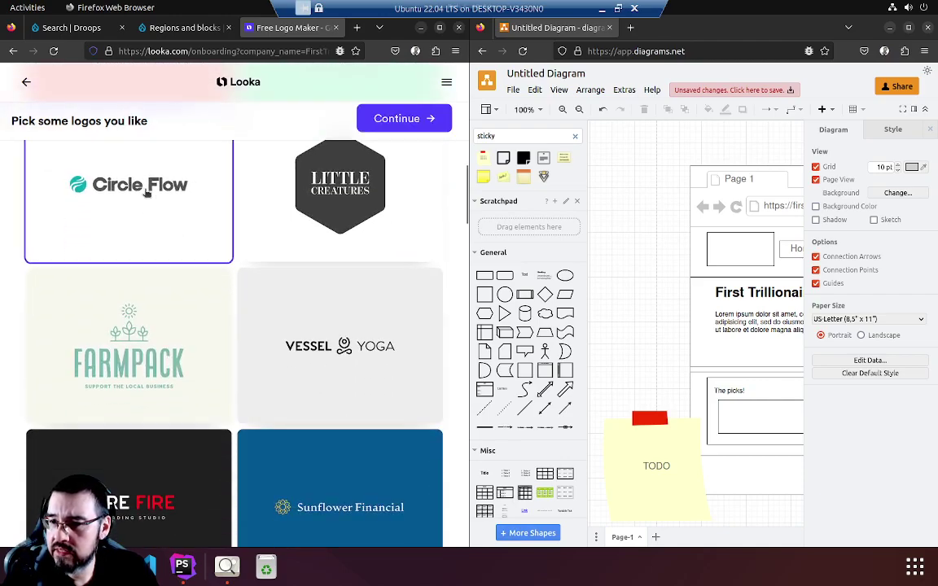
{"action": "left_click", "coordinate": [402, 117]}
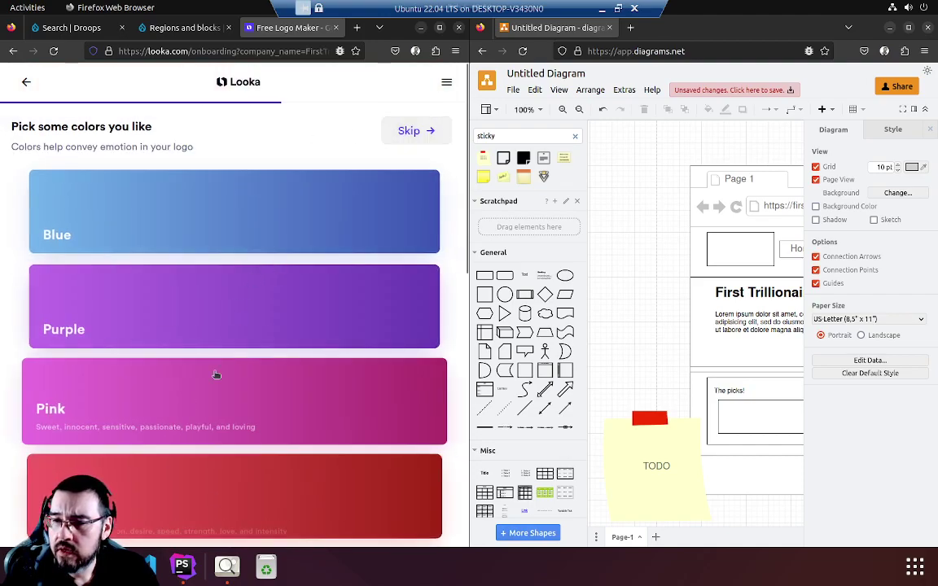
Step: Choose purple as the logo colour and enter the slogan 'Who's it?'
{"action": "left_click", "coordinate": [213, 327]}
{"action": "left_click", "coordinate": [399, 130]}
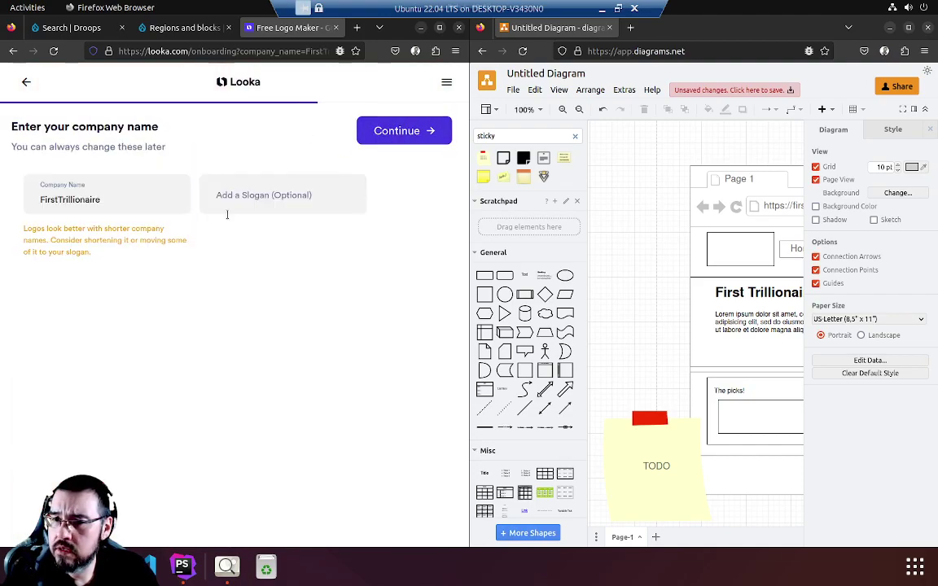
{"action": "left_click", "coordinate": [294, 205]}
{"action": "type", "text": "Who's"}
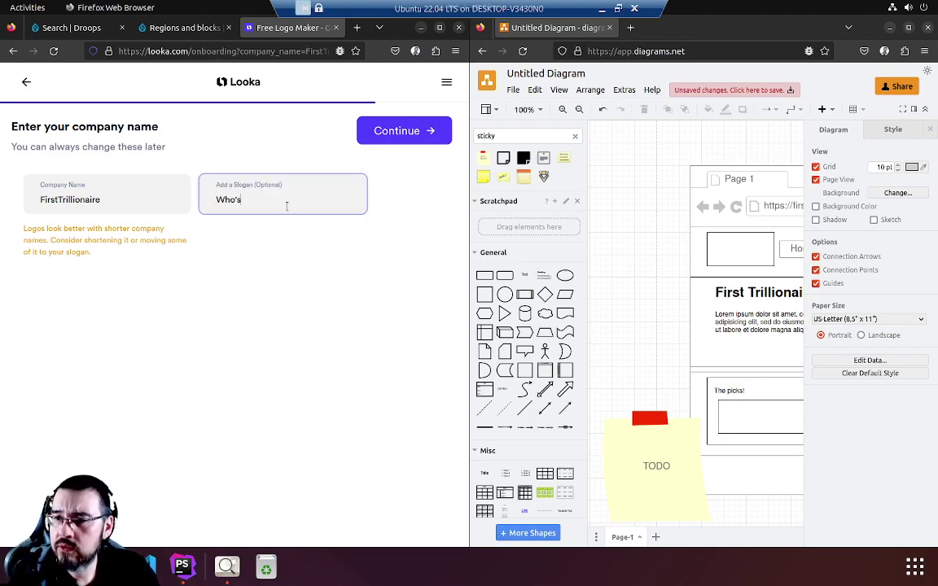
{"action": "type", "text": " it going to be?"}
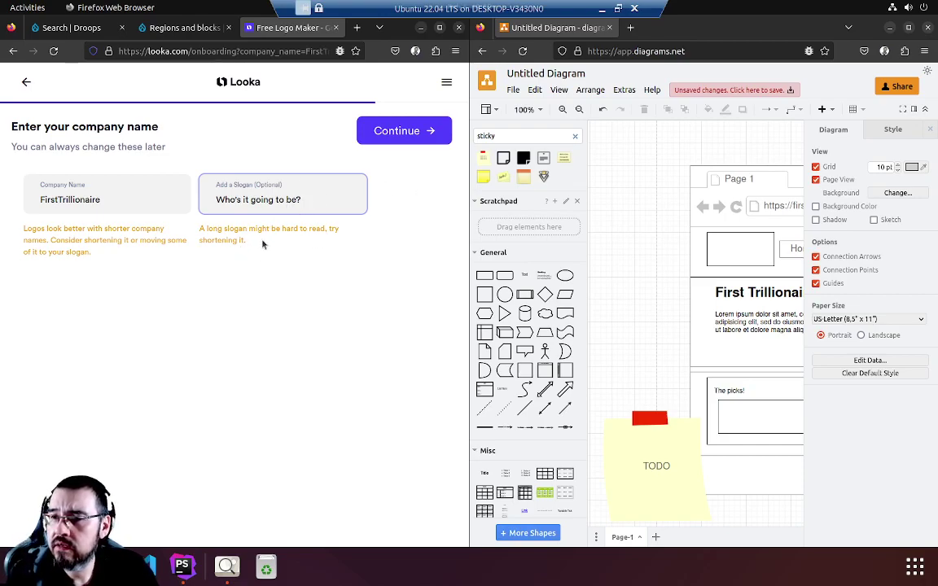
{"action": "key", "text": "ctrl+shift+Left"}
{"action": "key", "text": "ctrl+shift+Left"}
{"action": "key", "text": "ctrl+shift+Left"}
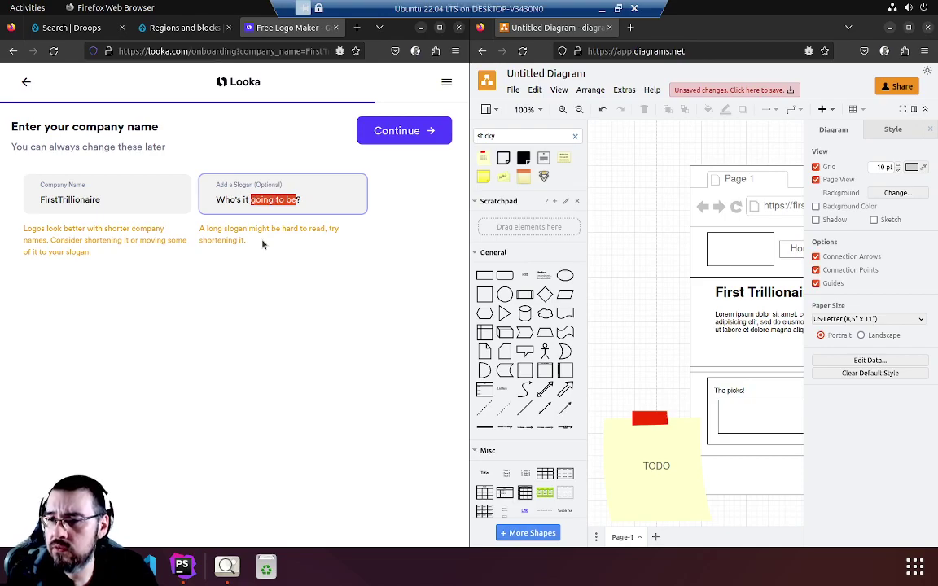
{"action": "key", "text": "BackSpace"}
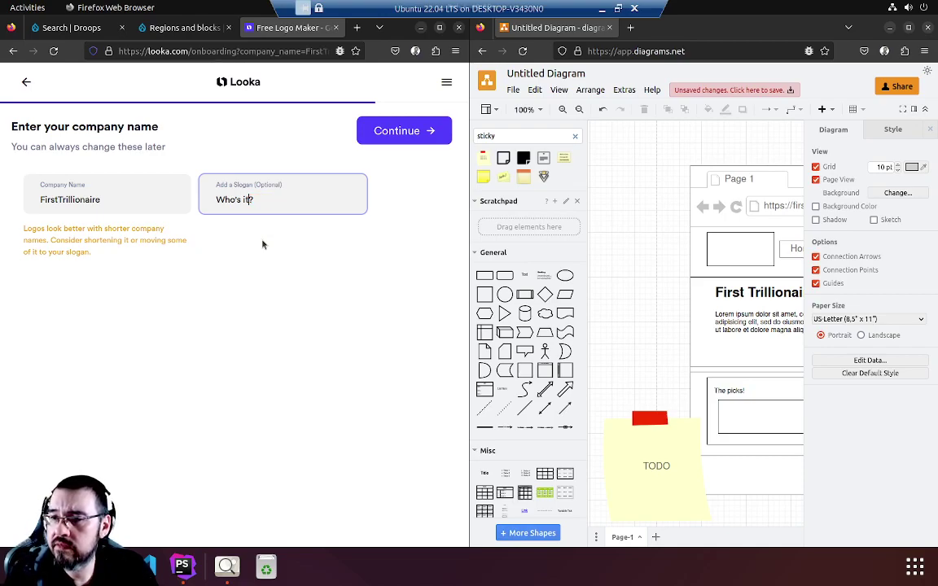
Step: Submit the name and slogan, then pick the Growth symbol type
{"action": "key", "text": "Return"}
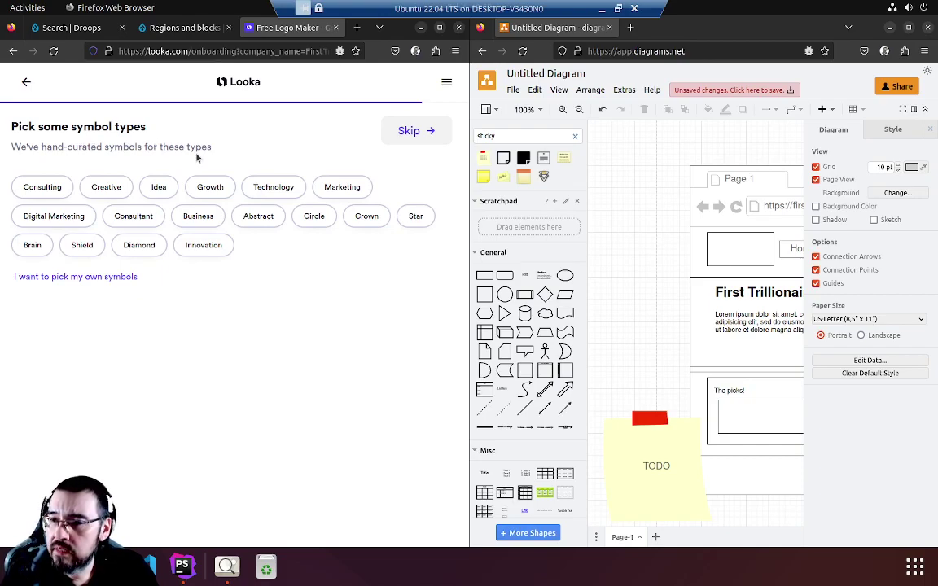
{"action": "left_click", "coordinate": [217, 185]}
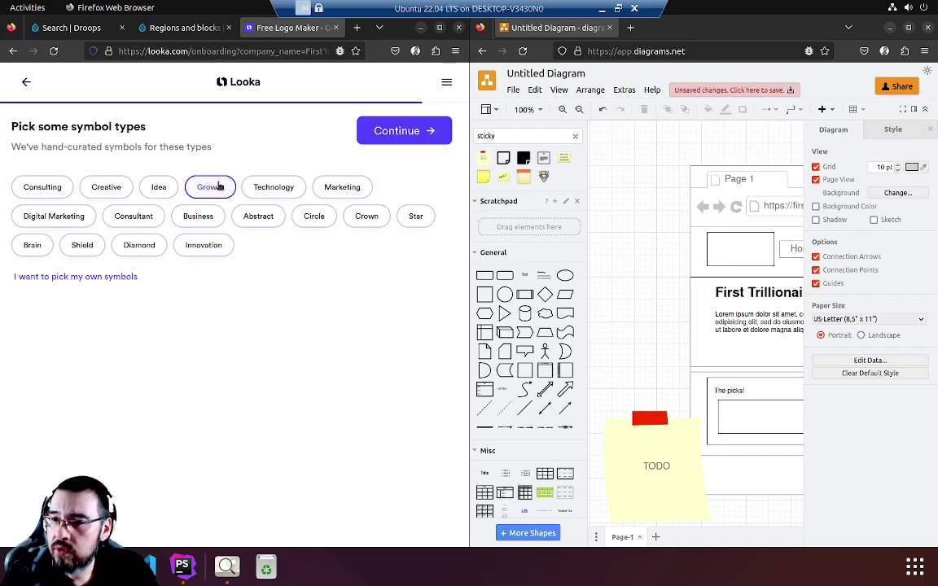
{"action": "left_click", "coordinate": [407, 131]}
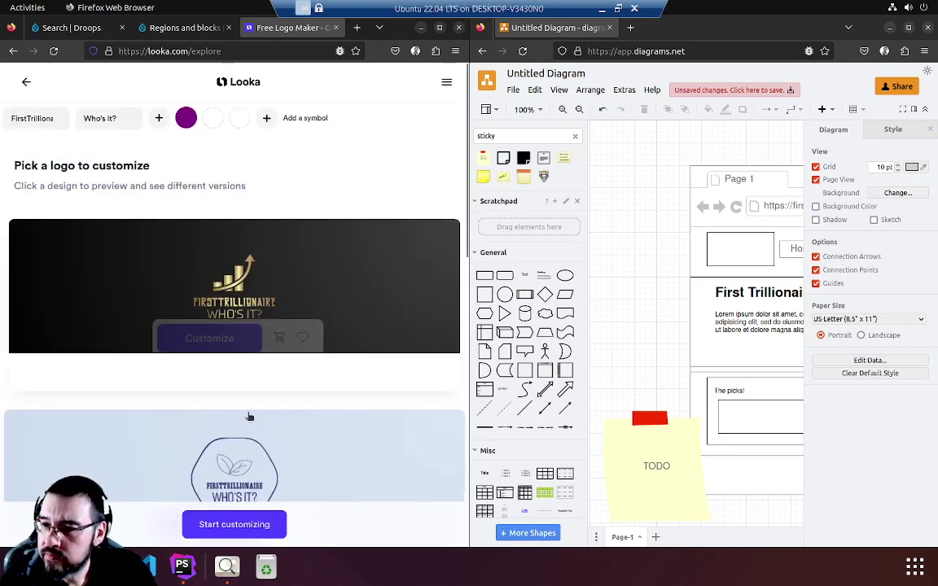
Step: Try getting the first logo design via its cart icon, then close the Looka tab
{"action": "mouse_move", "coordinate": [318, 333]}
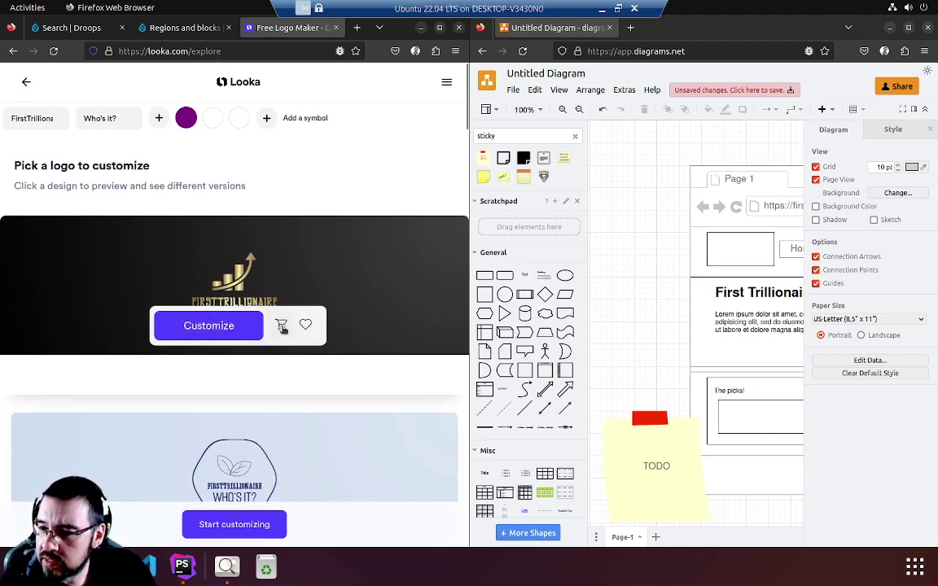
{"action": "left_click", "coordinate": [281, 326]}
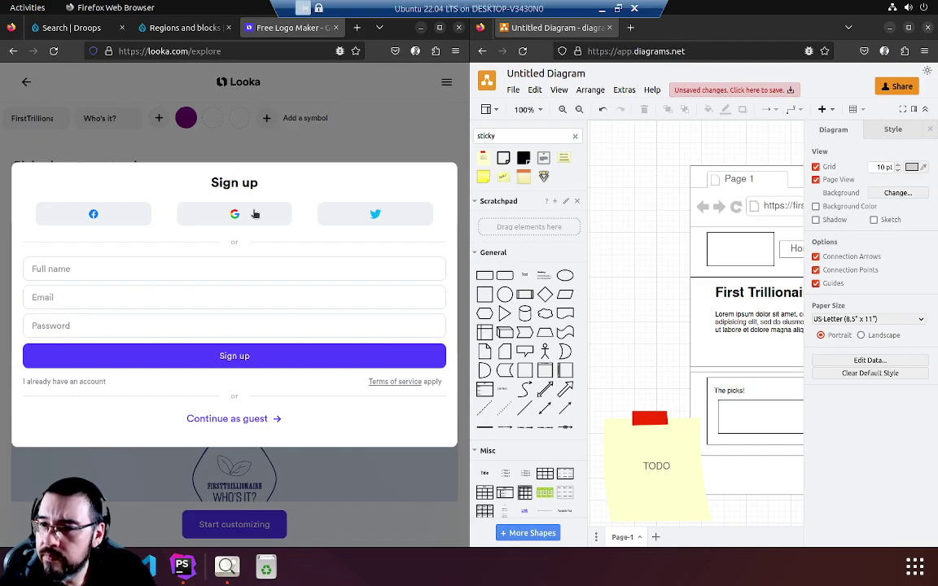
{"action": "left_click", "coordinate": [335, 28]}
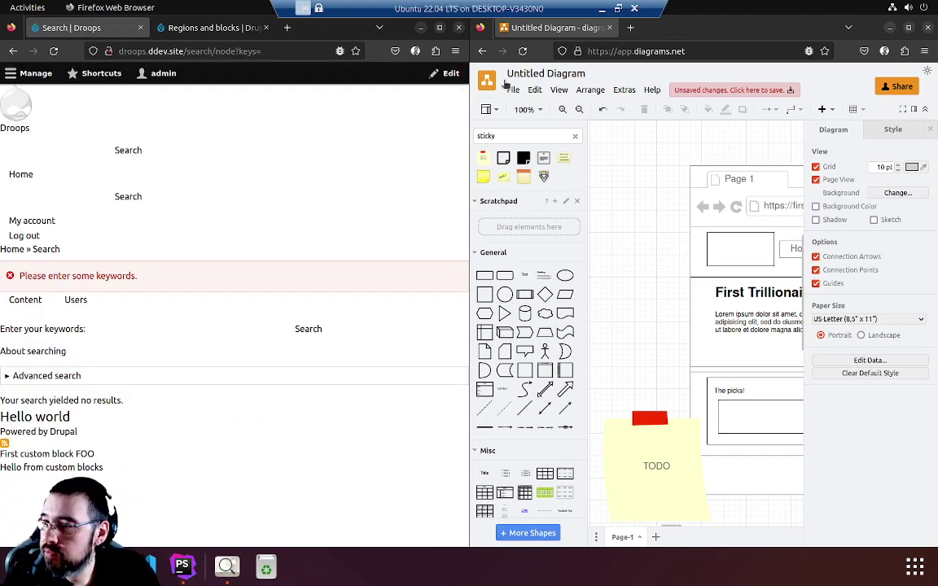
Step: Go through Structure > Menus to the Main navigation menu's edit page
{"action": "left_click", "coordinate": [210, 28]}
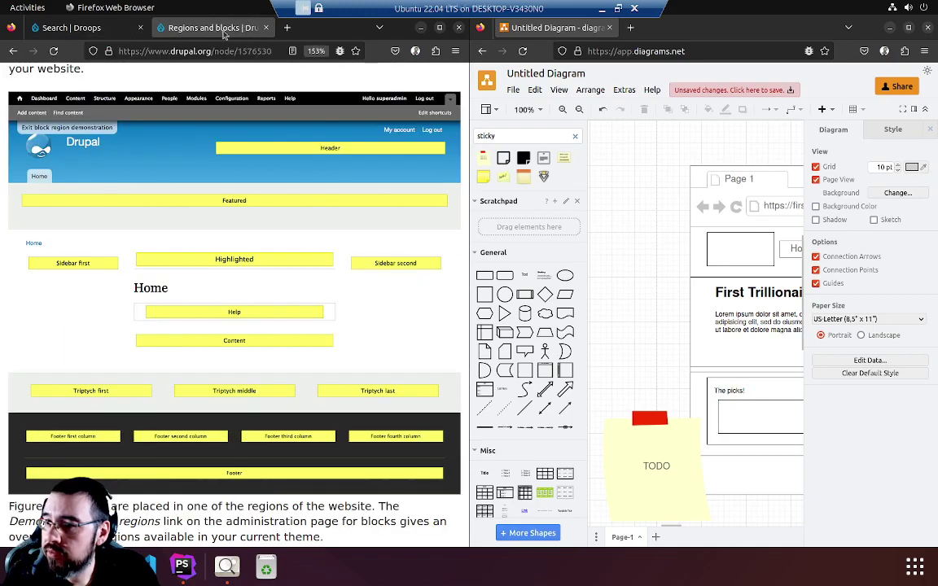
{"action": "left_click", "coordinate": [115, 31]}
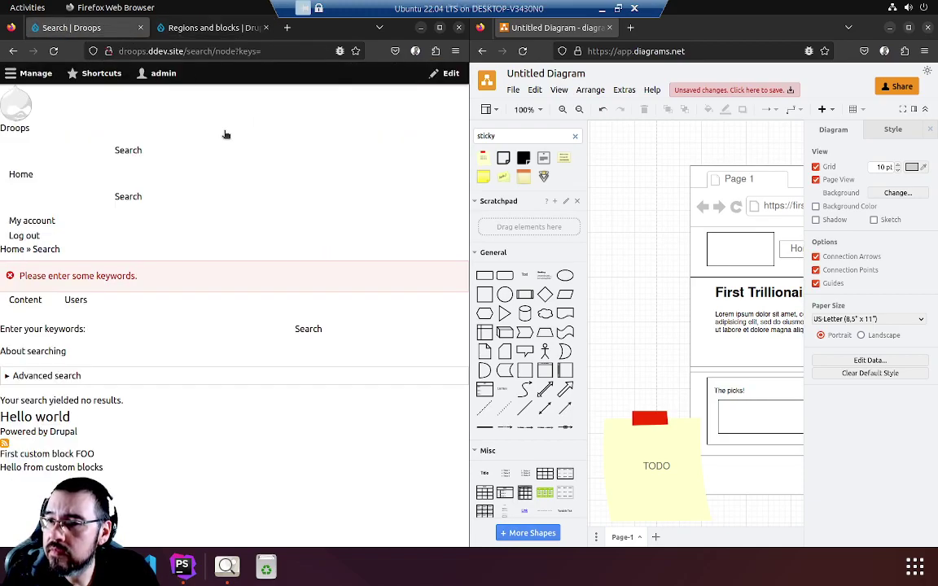
{"action": "left_click", "coordinate": [36, 73]}
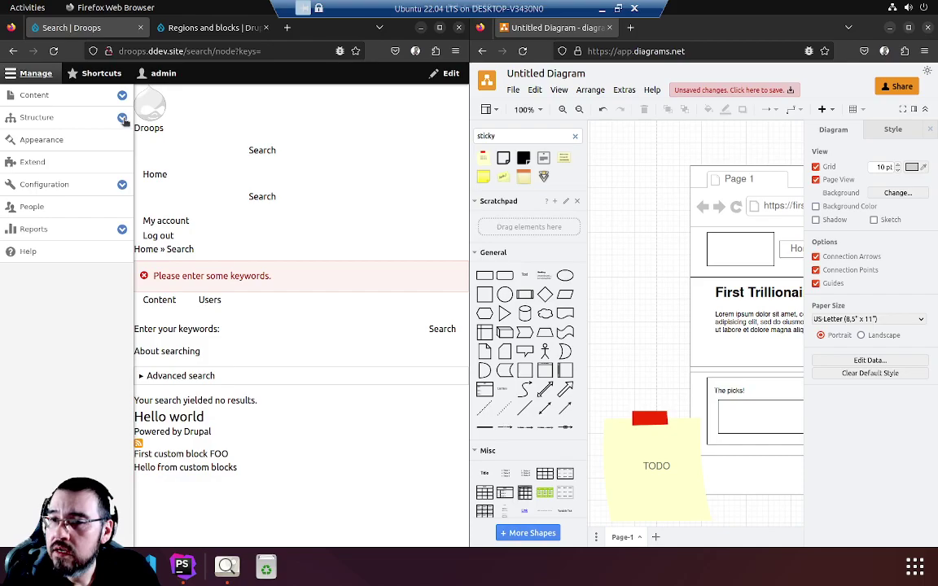
{"action": "left_click", "coordinate": [122, 118]}
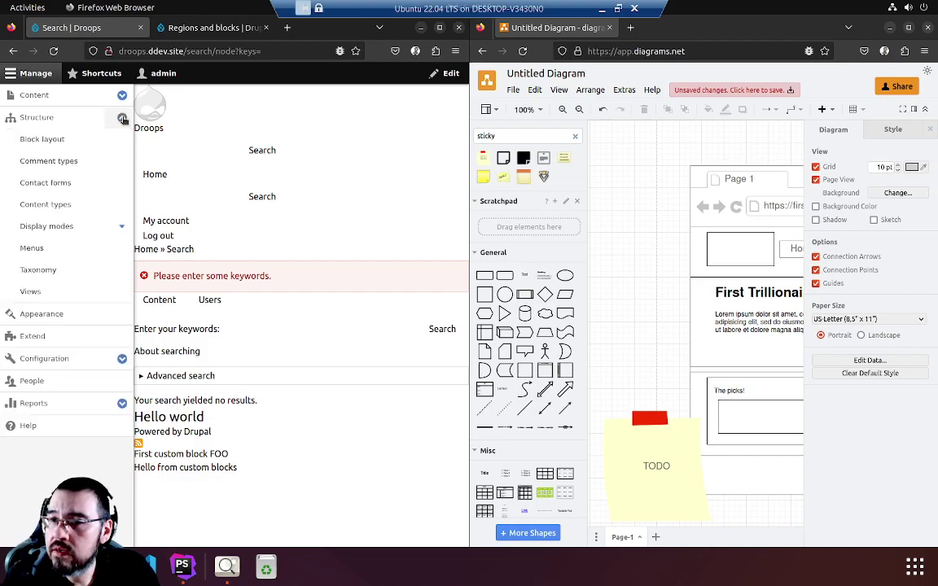
{"action": "left_click", "coordinate": [35, 250]}
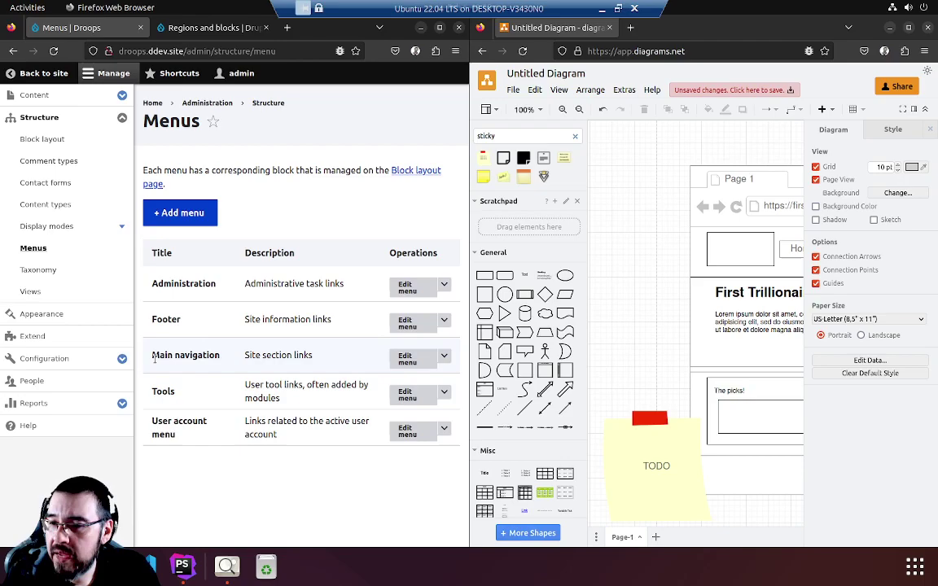
{"action": "left_click_drag", "start_coordinate": [152, 359], "coordinate": [320, 363]}
{"action": "left_click", "coordinate": [244, 357]}
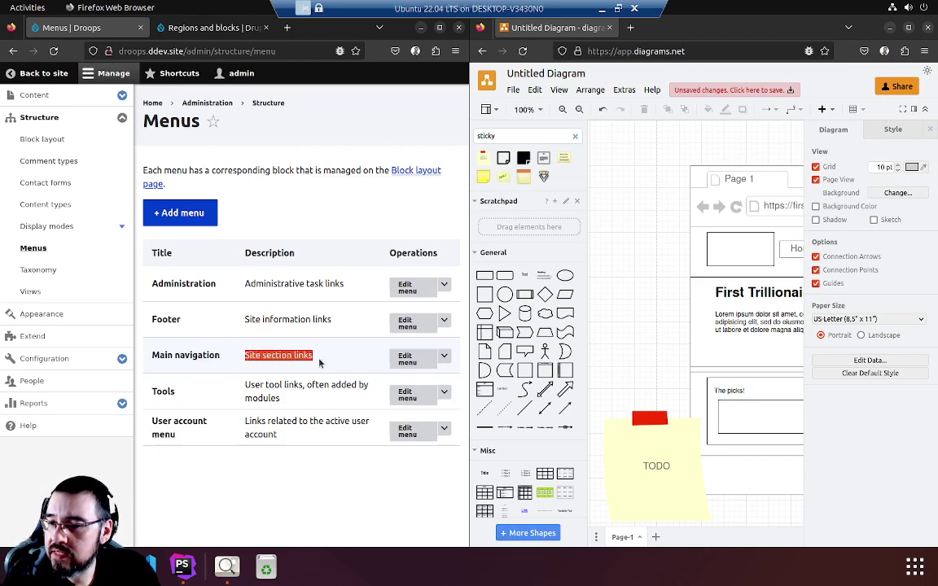
{"action": "left_click", "coordinate": [405, 359]}
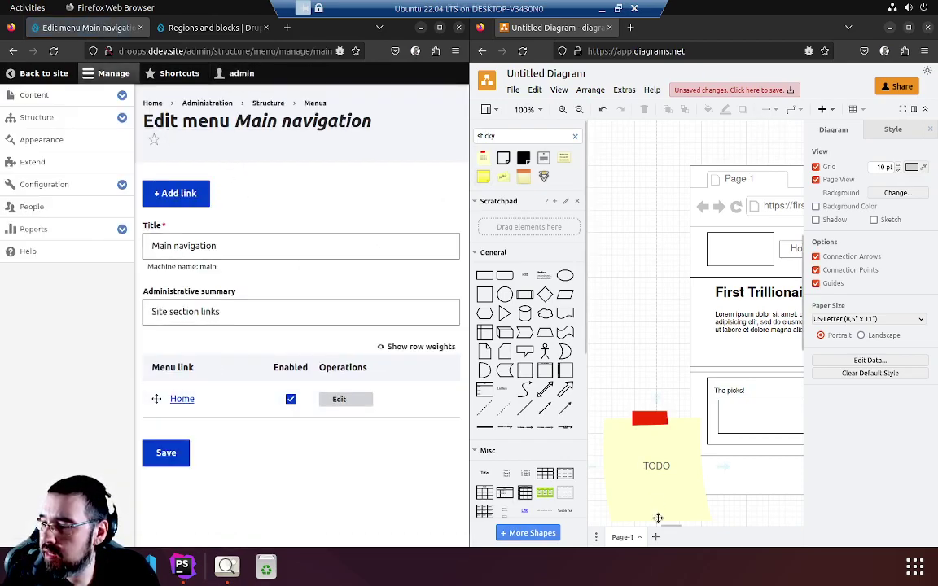
Step: Save the mockup element near the site address to the diagrams.net Scratchpad
{"action": "left_click_drag", "start_coordinate": [670, 527], "coordinate": [698, 525]}
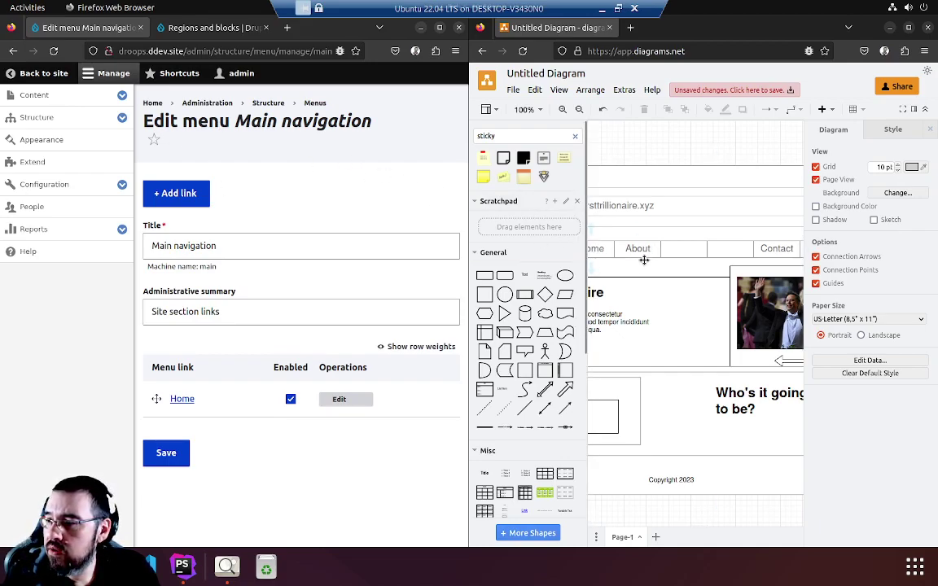
{"action": "left_click", "coordinate": [625, 217]}
{"action": "left_click_drag", "start_coordinate": [624, 216], "coordinate": [530, 224]}
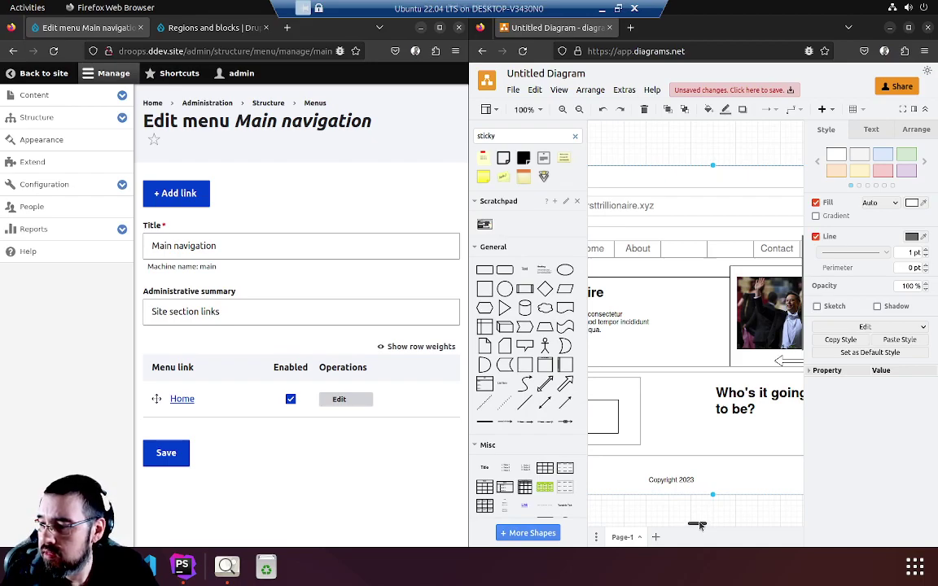
Step: Back in the Main navigation editor, start a new link with + Add link
{"action": "mouse_move", "coordinate": [702, 524]}
{"action": "left_mouse_down"}
{"action": "mouse_move", "coordinate": [713, 525]}
{"action": "mouse_move", "coordinate": [695, 530]}
{"action": "left_mouse_up"}
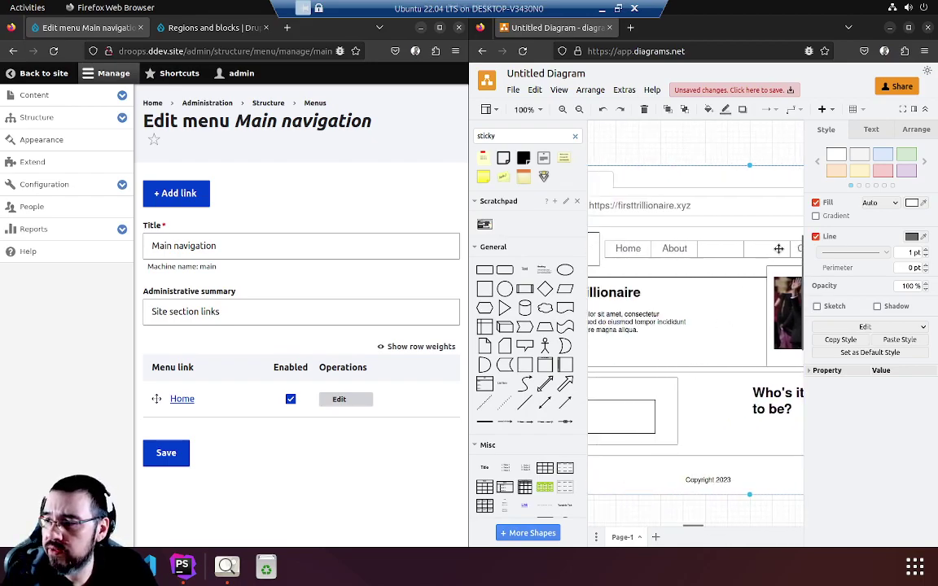
{"action": "left_click", "coordinate": [265, 312]}
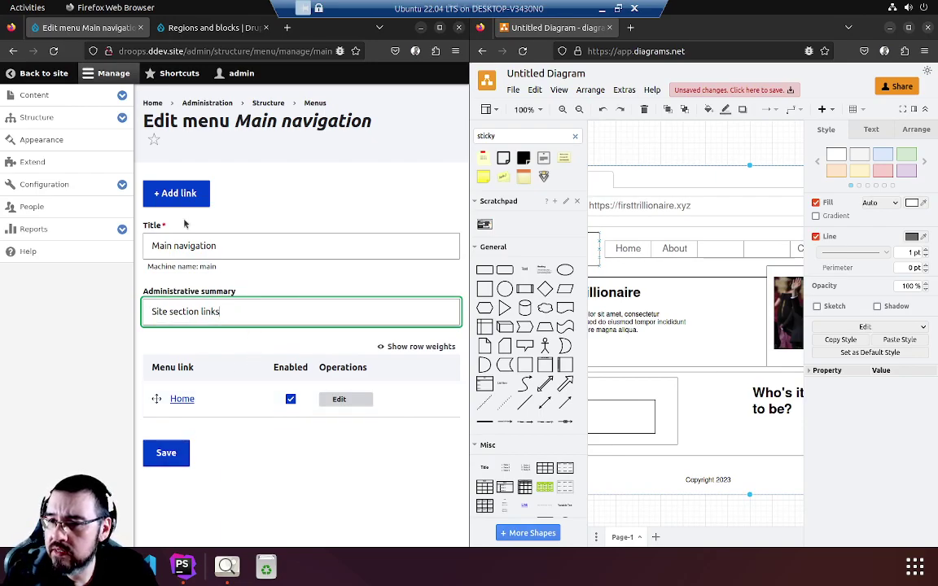
{"action": "left_click", "coordinate": [188, 193]}
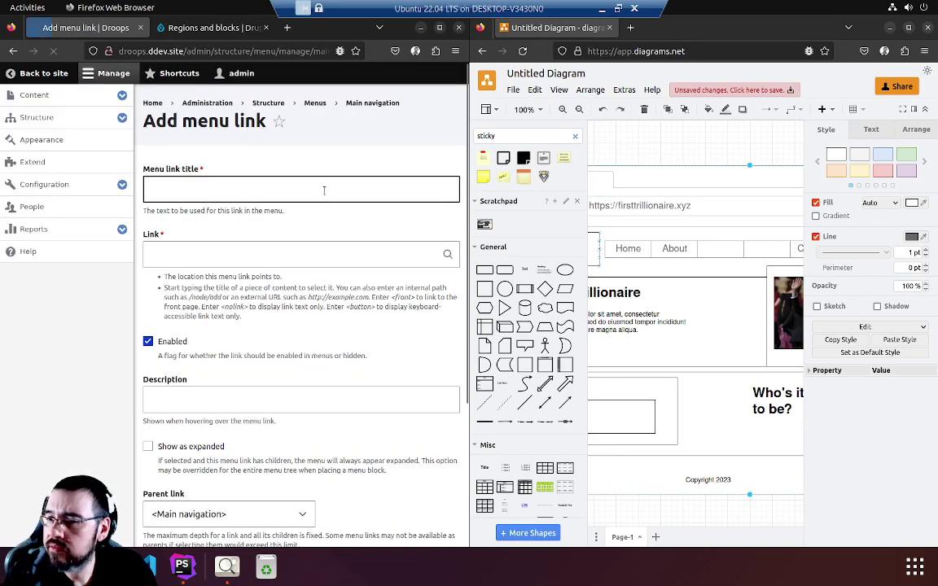
Step: Create a menu link titled 'About' pointing to /about and save it
{"action": "left_click", "coordinate": [206, 195]}
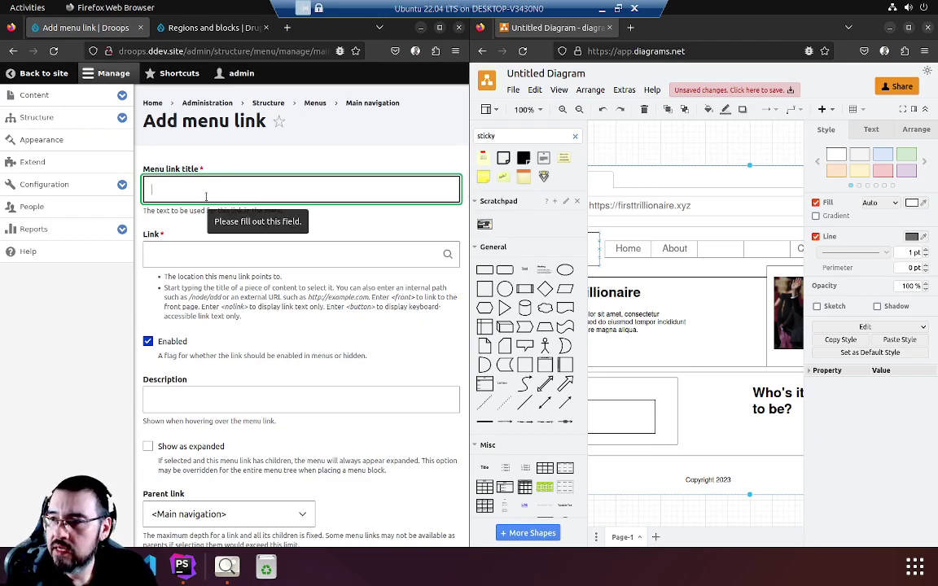
{"action": "type", "text": "About"}
{"action": "key", "text": "Tab"}
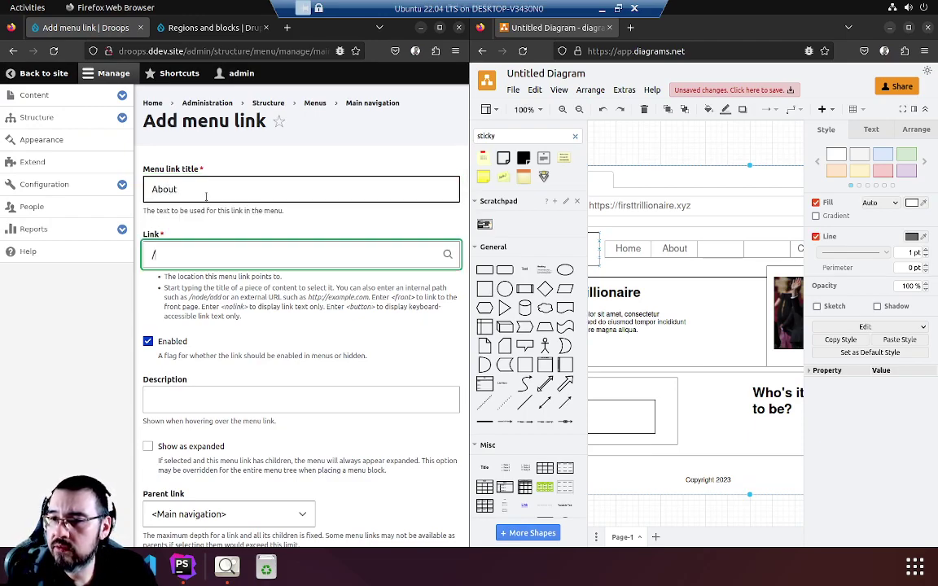
{"action": "type", "text": "/about"}
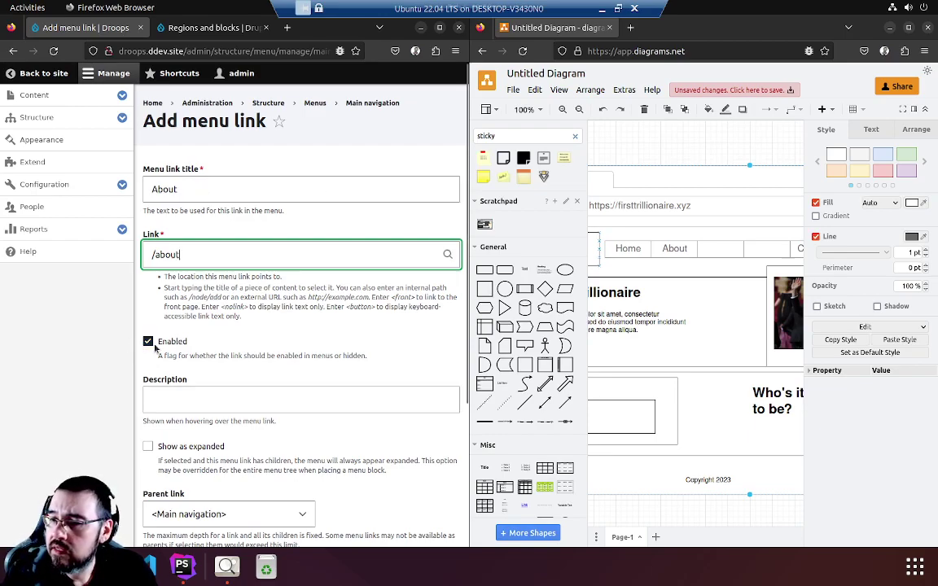
{"action": "left_click", "coordinate": [210, 398]}
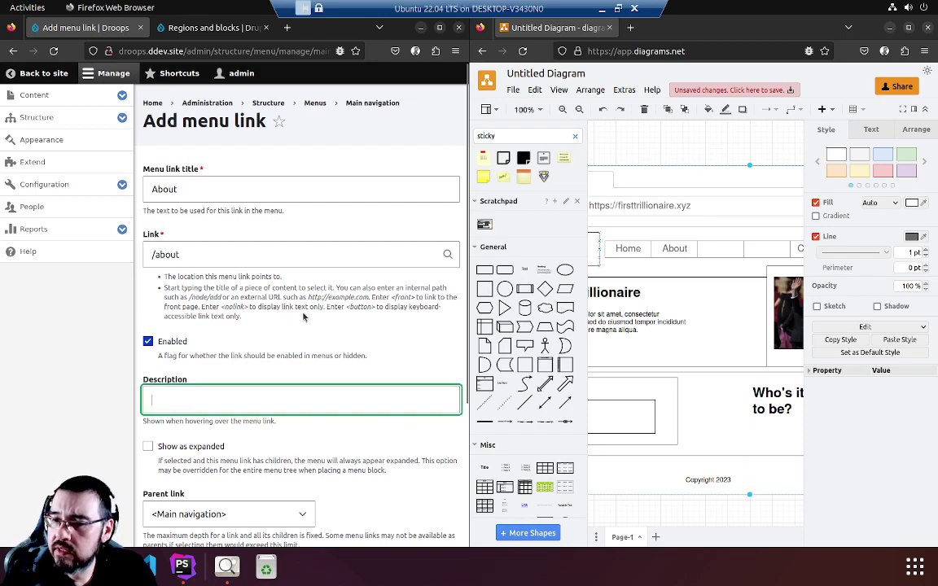
{"action": "scroll", "coordinate": [249, 336], "scroll_direction": "down", "scroll_amount": 1}
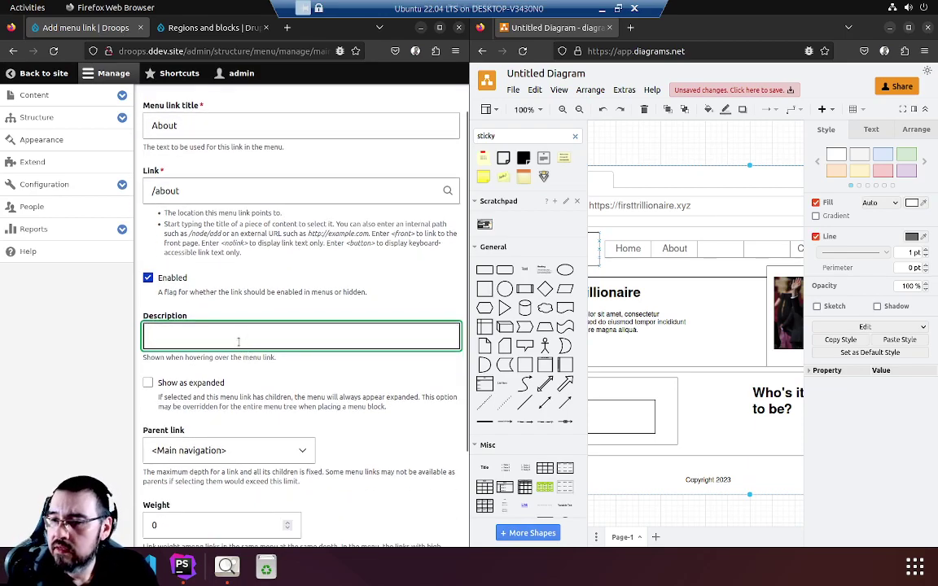
{"action": "scroll", "coordinate": [346, 346], "scroll_direction": "down", "scroll_amount": 2}
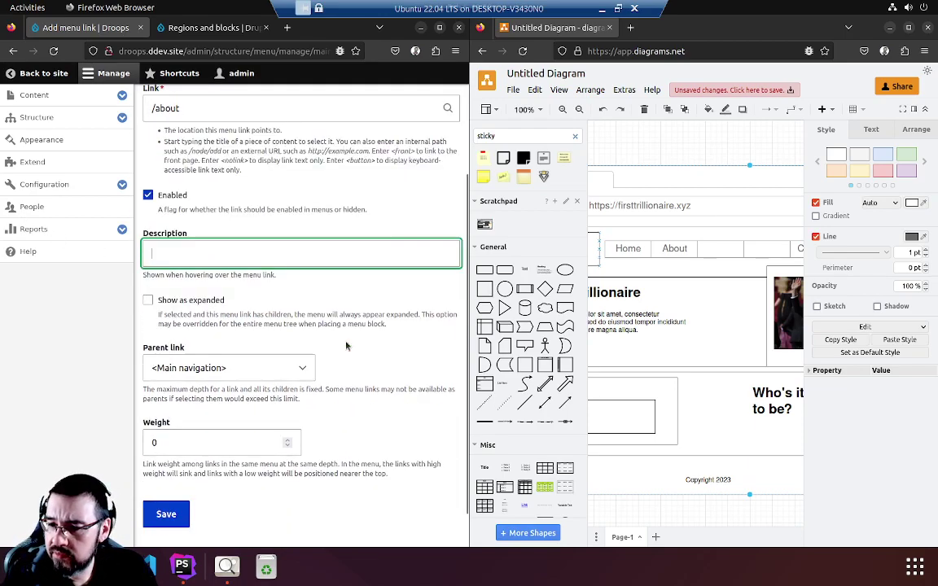
{"action": "scroll", "coordinate": [346, 347], "scroll_direction": "down", "scroll_amount": 1}
{"action": "left_click", "coordinate": [167, 469]}
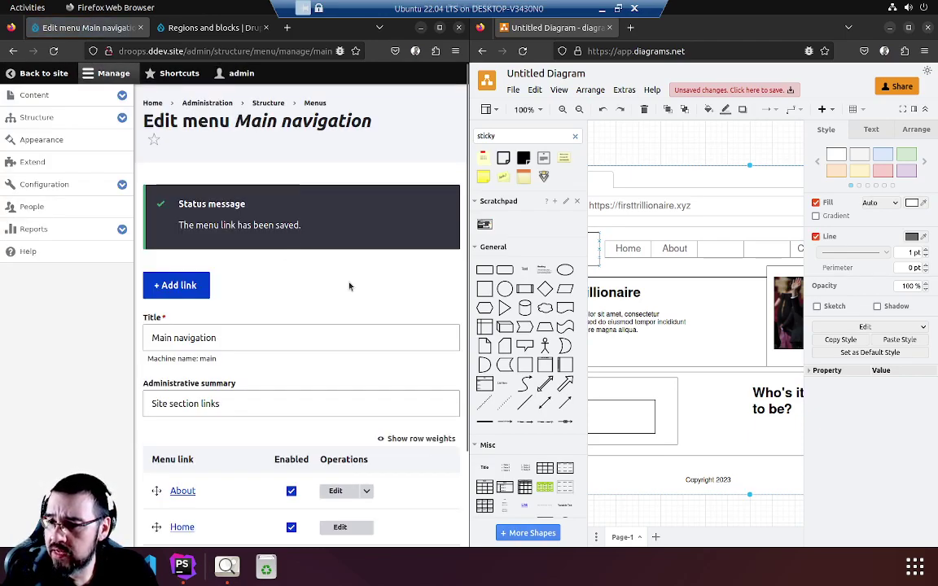
Step: Add and save a 'Contact' menu link pointing to /contact
{"action": "scroll", "coordinate": [350, 286], "scroll_direction": "down", "scroll_amount": 3}
{"action": "left_click", "coordinate": [179, 174]}
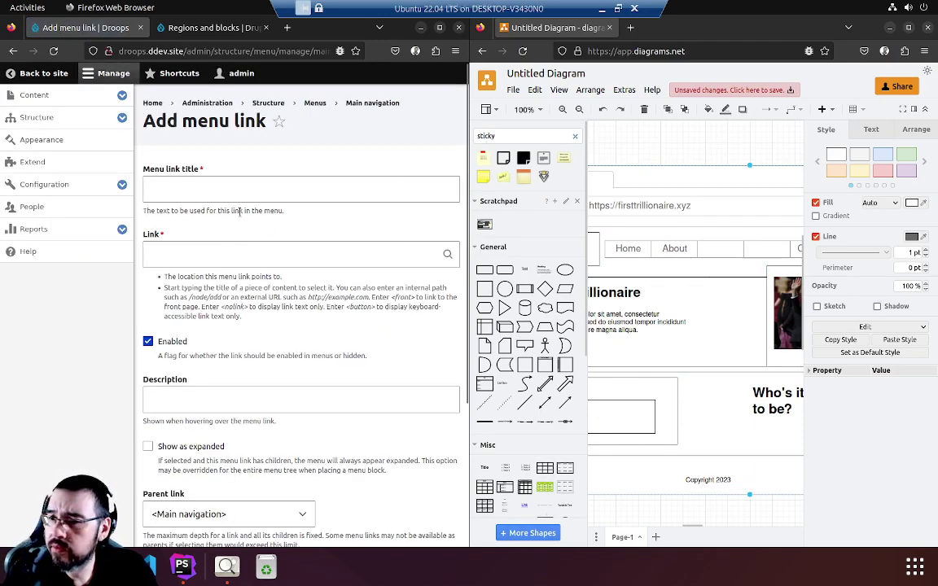
{"action": "left_click", "coordinate": [249, 192]}
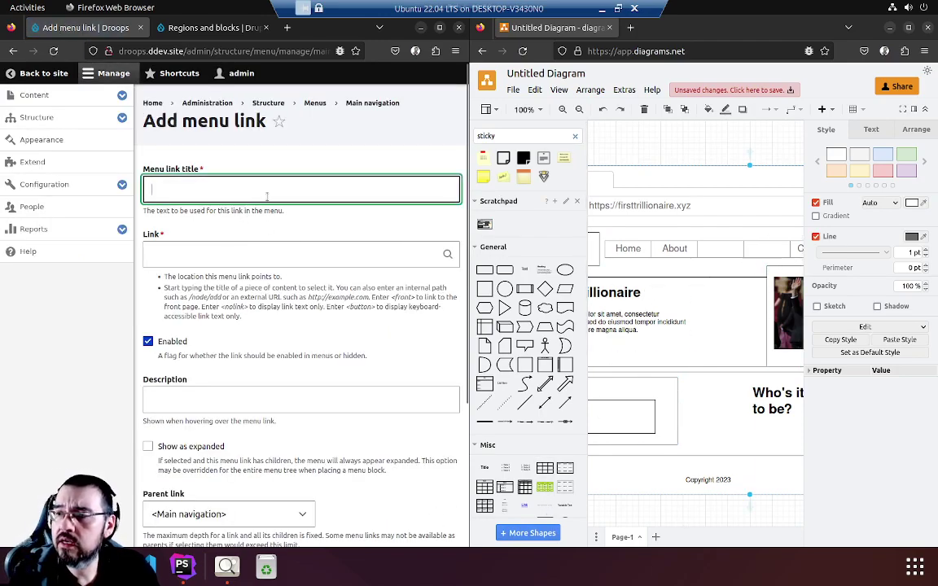
{"action": "type", "text": "Contact"}
{"action": "key", "text": "Tab"}
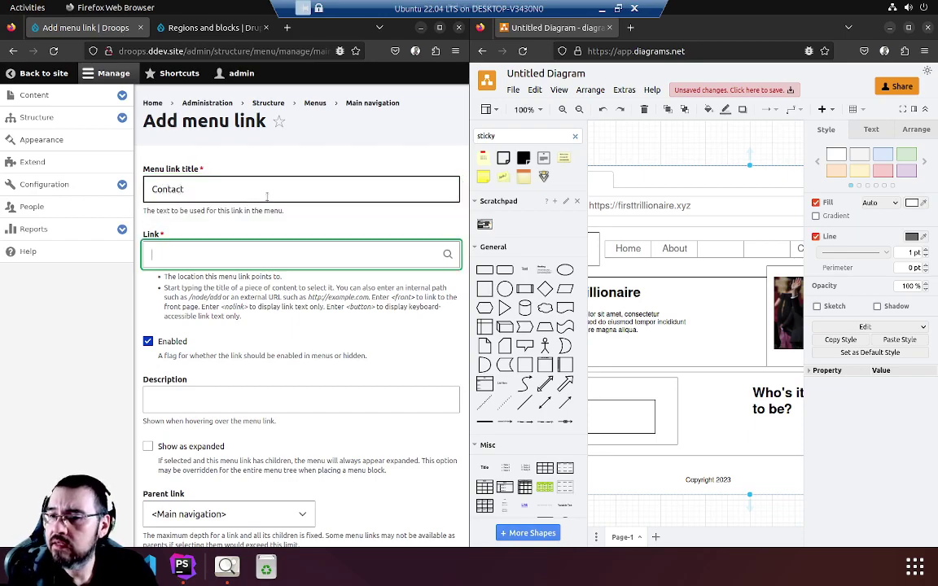
{"action": "type", "text": "/contact"}
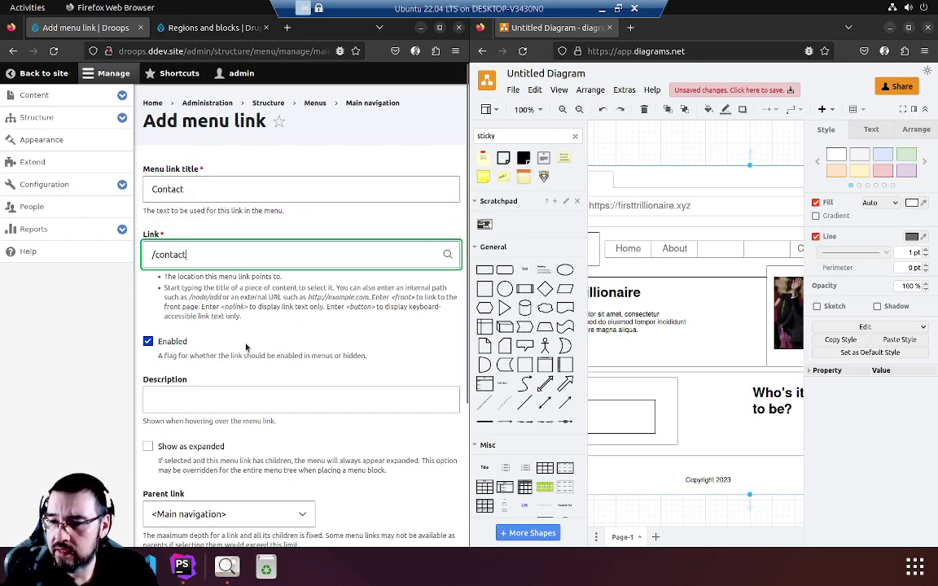
{"action": "scroll", "coordinate": [245, 346], "scroll_direction": "down", "scroll_amount": 4}
{"action": "left_click", "coordinate": [176, 476]}
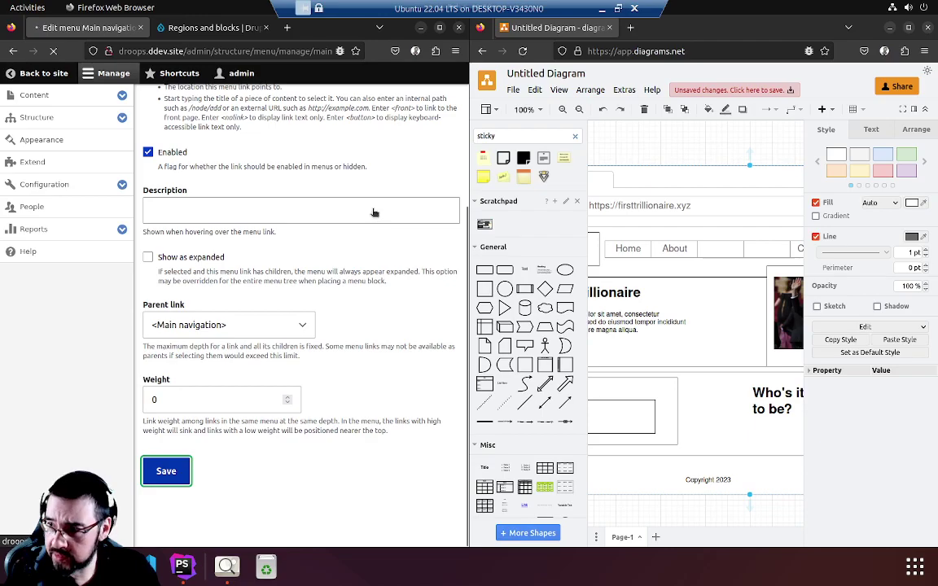
Step: Add and save a 'Login' menu link pointing to /user/login
{"action": "left_click", "coordinate": [188, 281]}
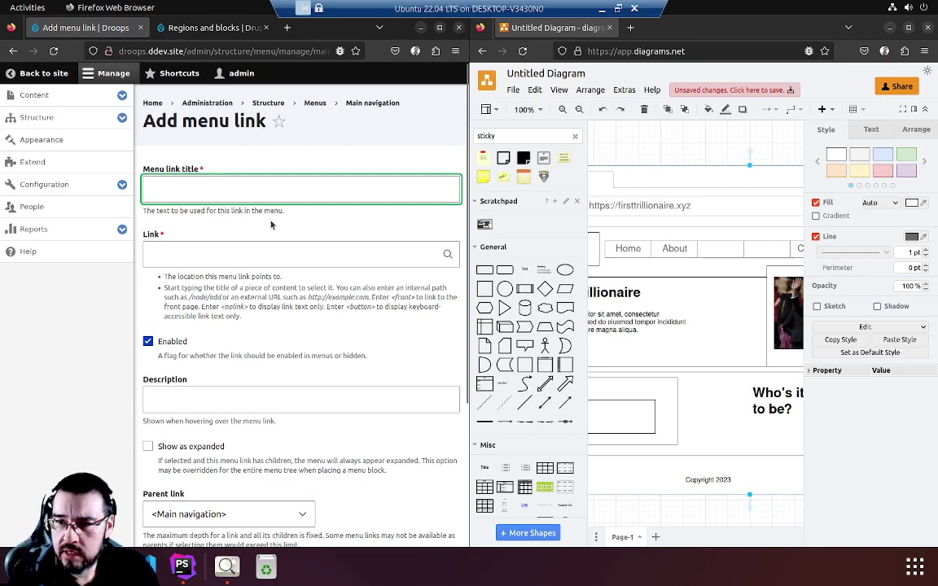
{"action": "type", "text": "Login"}
{"action": "key", "text": "Tab"}
{"action": "type", "text": "/u"}
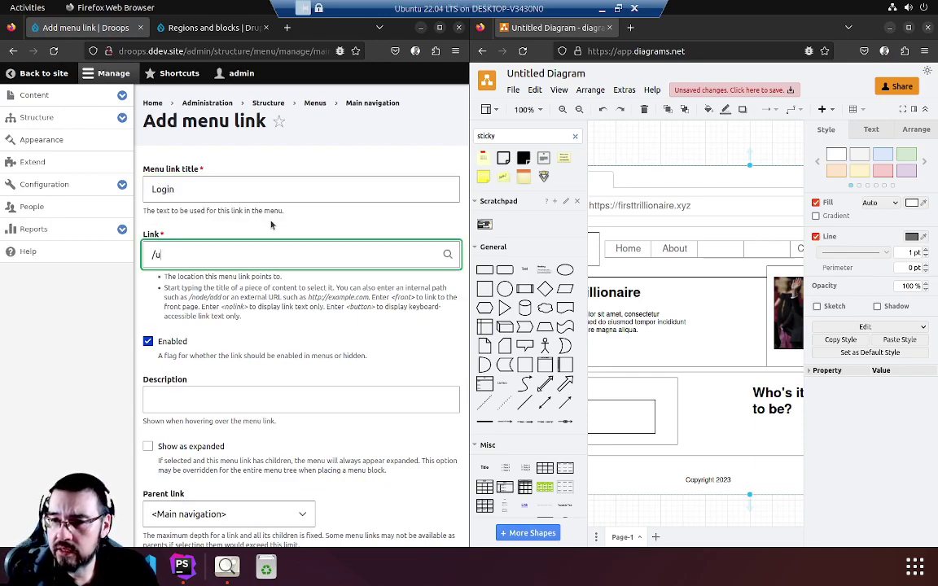
{"action": "type", "text": "ser/login"}
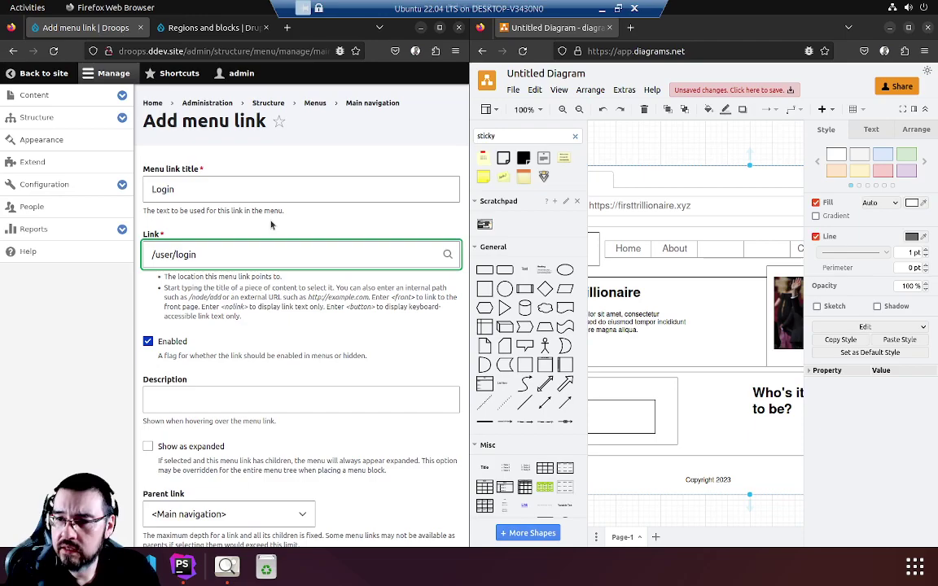
{"action": "scroll", "coordinate": [236, 243], "scroll_direction": "down", "scroll_amount": 3}
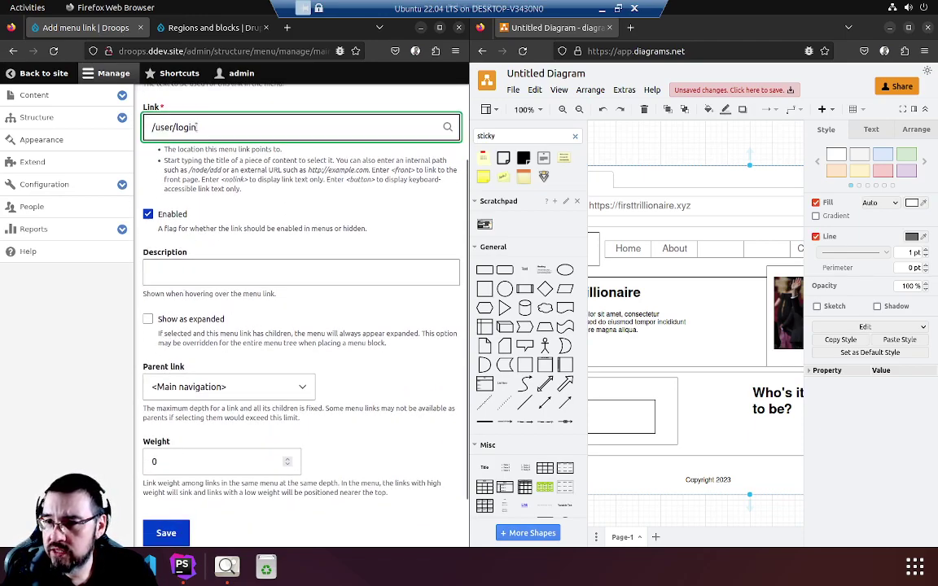
{"action": "key", "text": "Tab"}
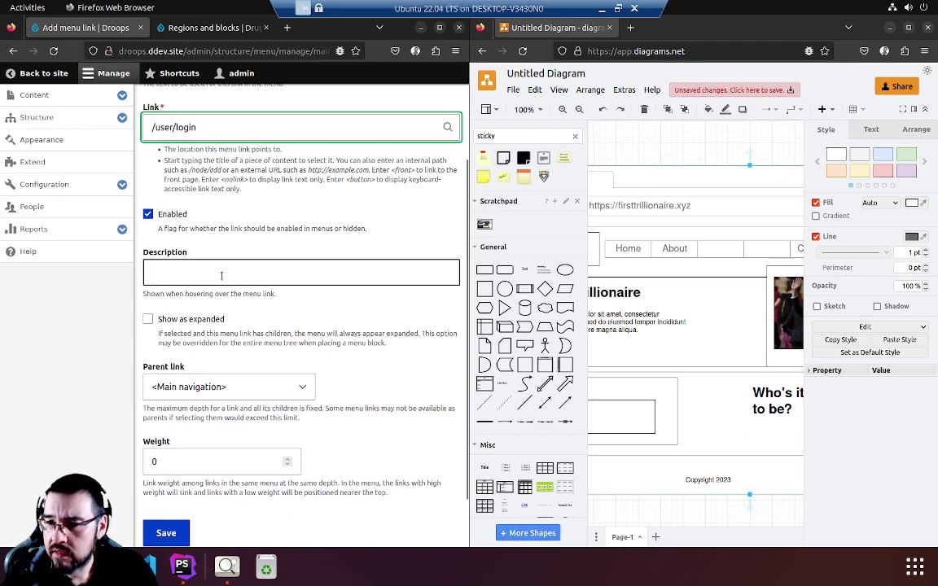
{"action": "key", "text": "Tab"}
{"action": "key", "text": "Tab"}
{"action": "key", "text": "Tab"}
{"action": "key", "text": "Tab"}
{"action": "left_click", "coordinate": [167, 531]}
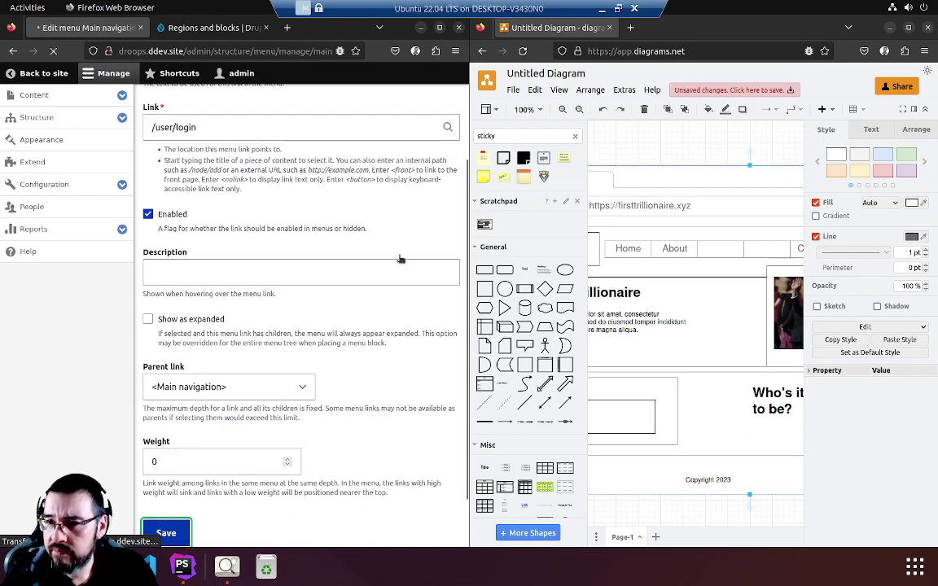
{"action": "scroll", "coordinate": [346, 236], "scroll_direction": "down", "scroll_amount": 3}
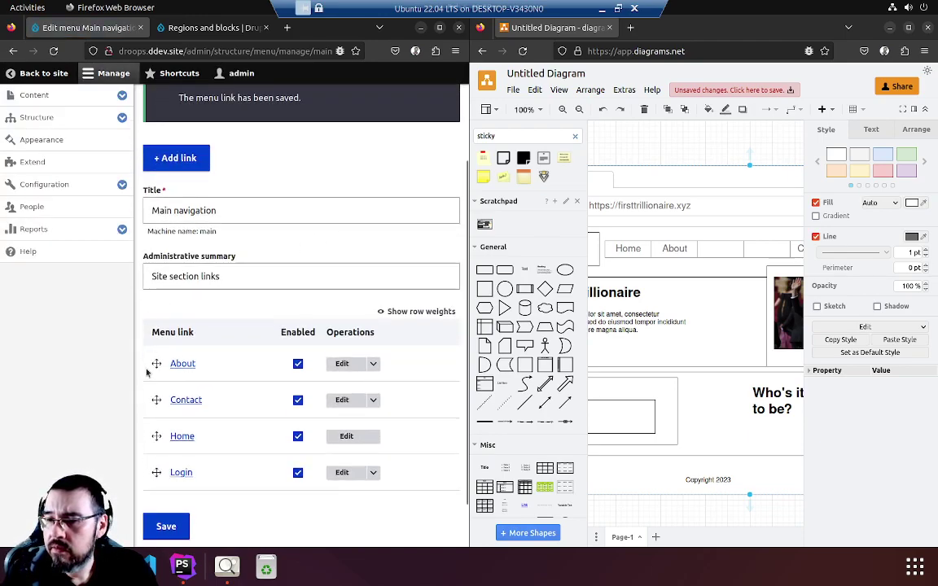
Step: Drag Home above About, Contact and Login in the Main navigation links and save the order
{"action": "scroll", "coordinate": [245, 352], "scroll_direction": "down", "scroll_amount": 2}
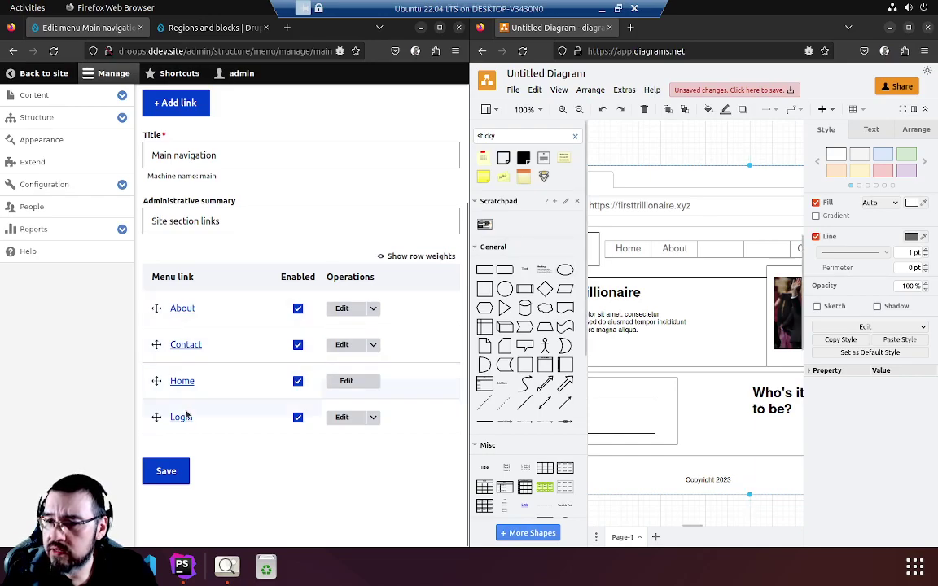
{"action": "left_click_drag", "start_coordinate": [157, 381], "coordinate": [159, 312]}
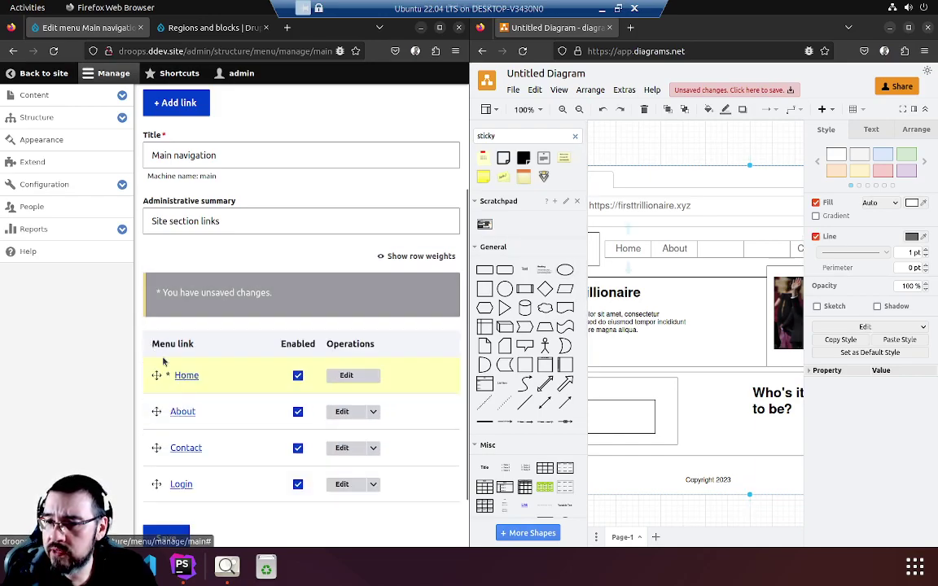
{"action": "scroll", "coordinate": [178, 409], "scroll_direction": "down", "scroll_amount": 1}
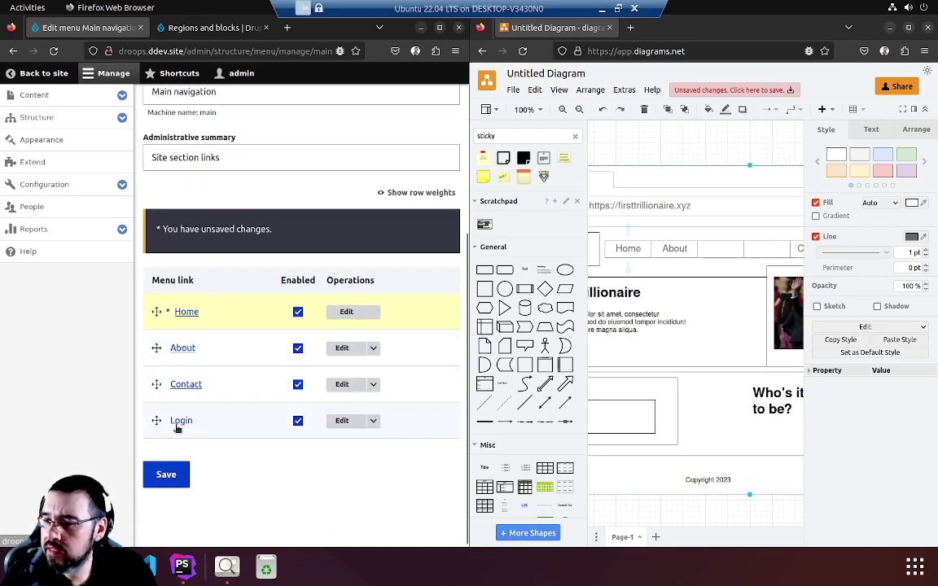
{"action": "left_click", "coordinate": [163, 475]}
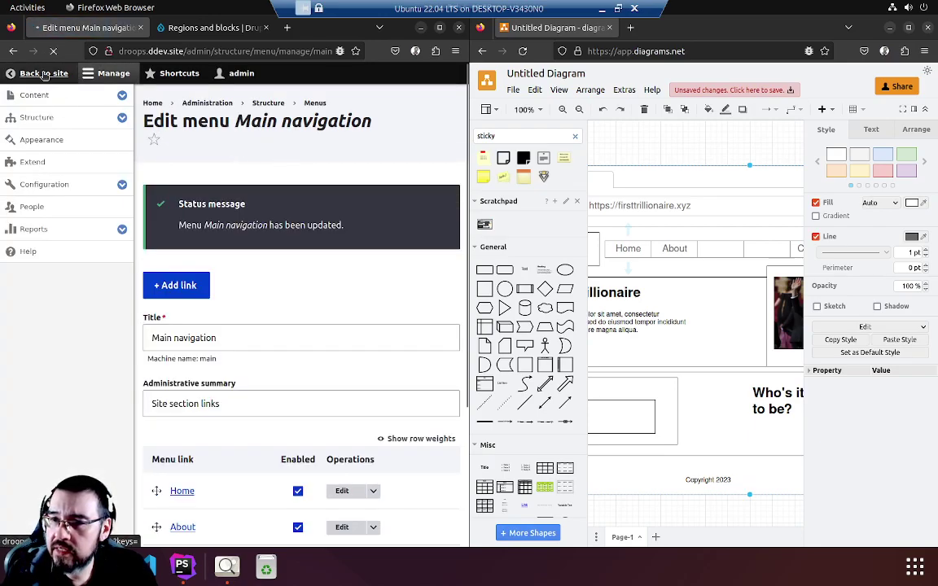
Step: Return to the Droops site, hide the Manage tray, and reload to see Home, About, Contact, Login
{"action": "left_click", "coordinate": [45, 74]}
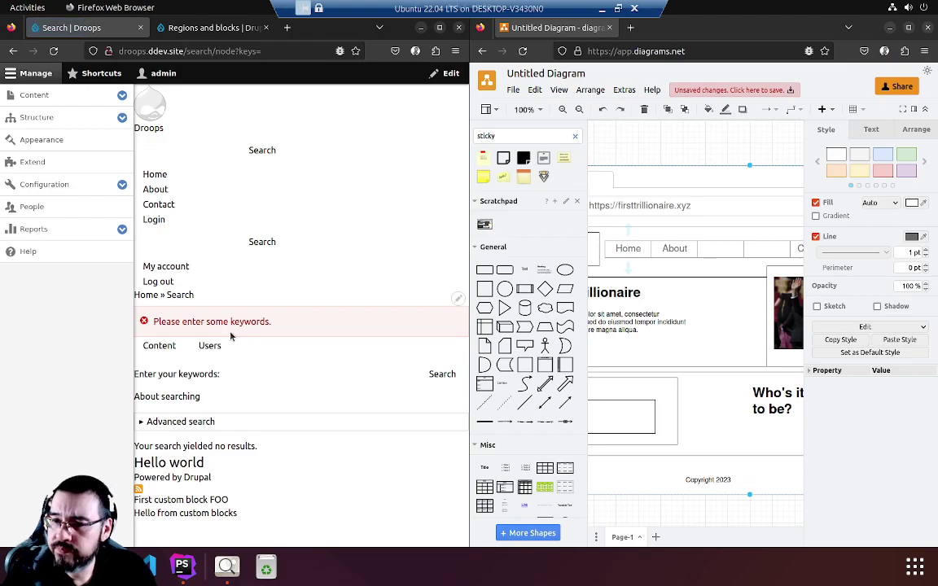
{"action": "left_click", "coordinate": [52, 74]}
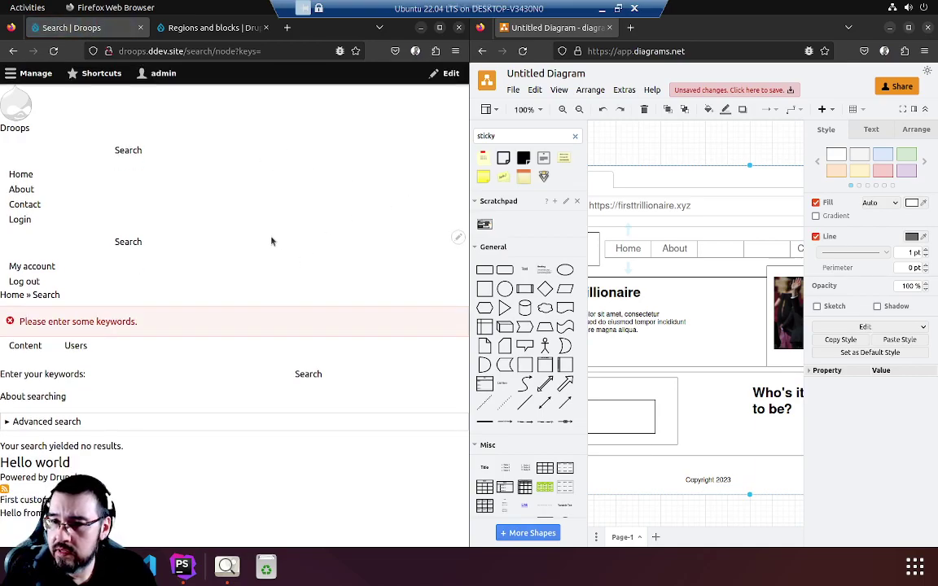
{"action": "left_click", "coordinate": [126, 152]}
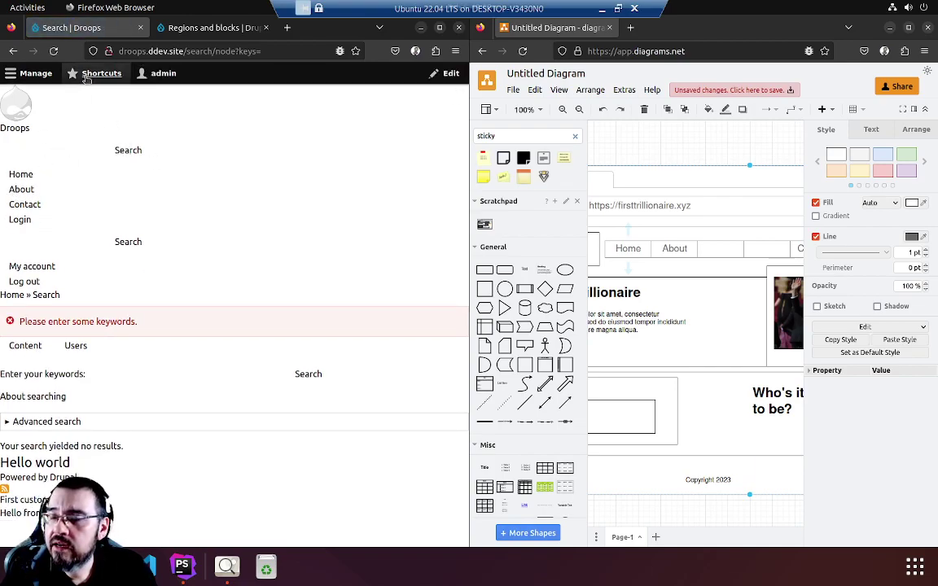